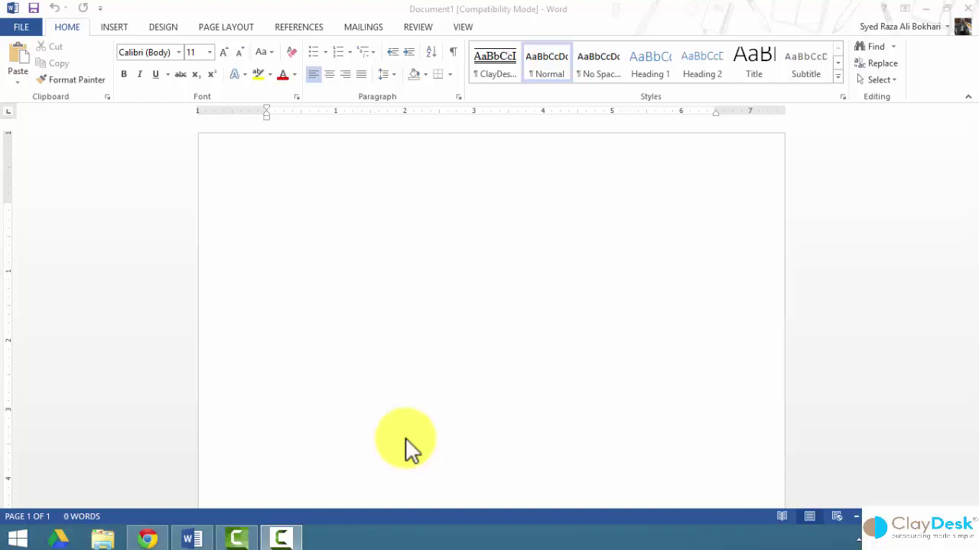
Start setting up a new macro recording in the blank document and name the macro Signature.
click(417, 334)
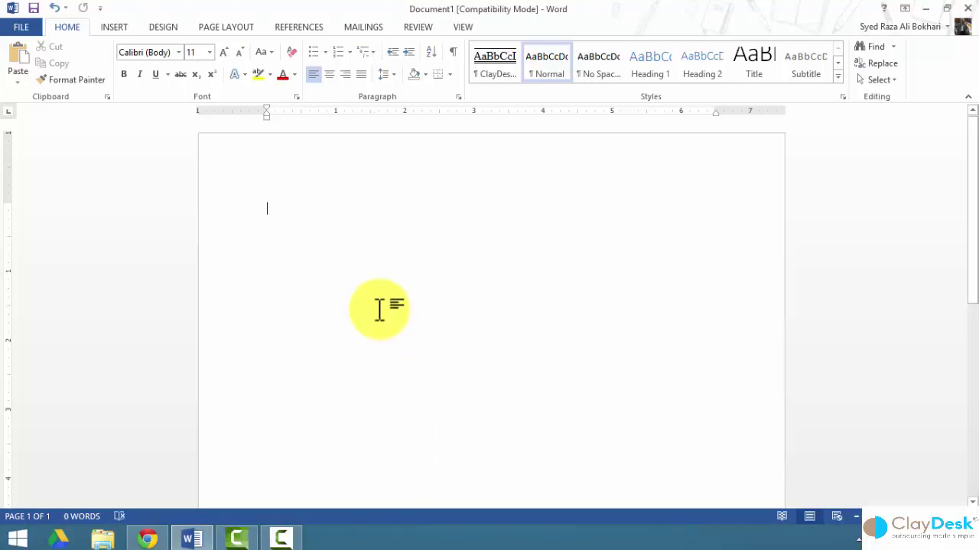
click(461, 26)
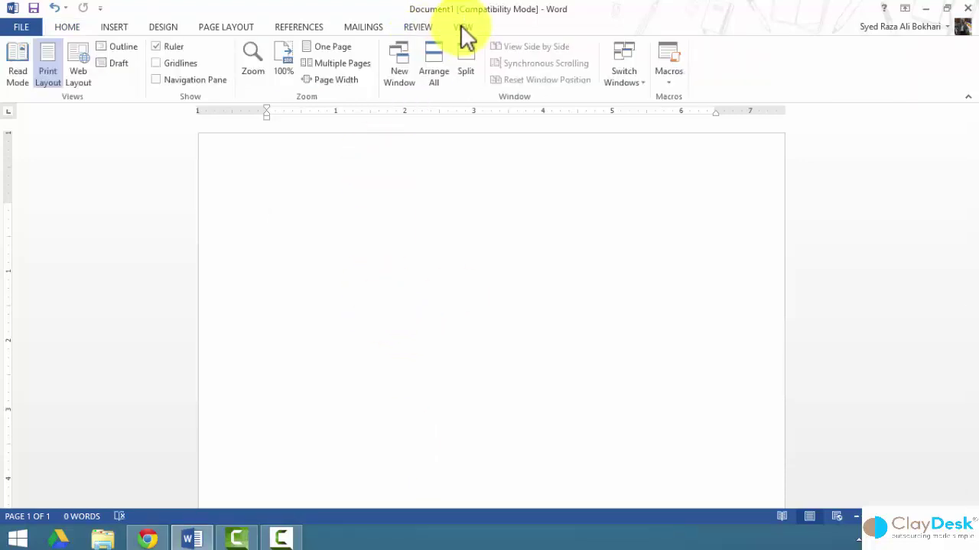
click(671, 82)
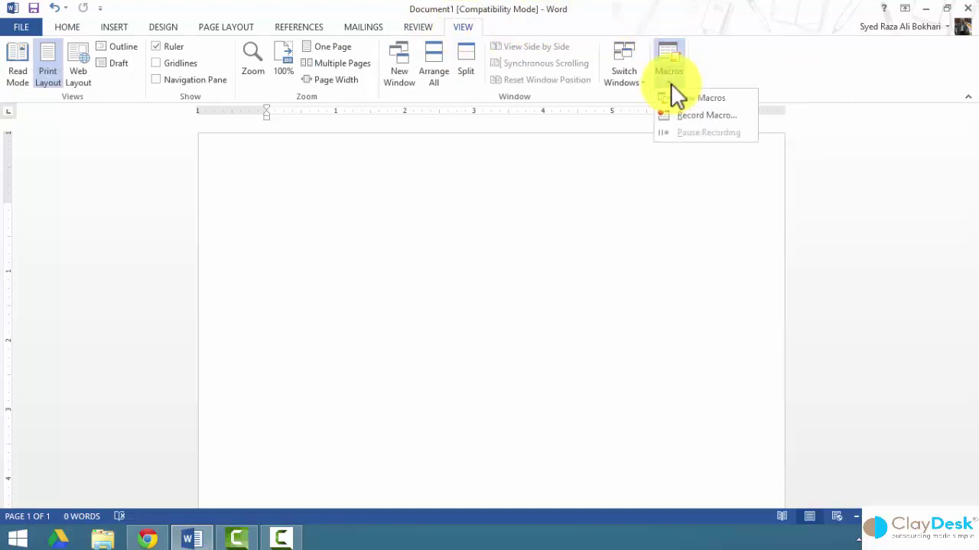
click(693, 116)
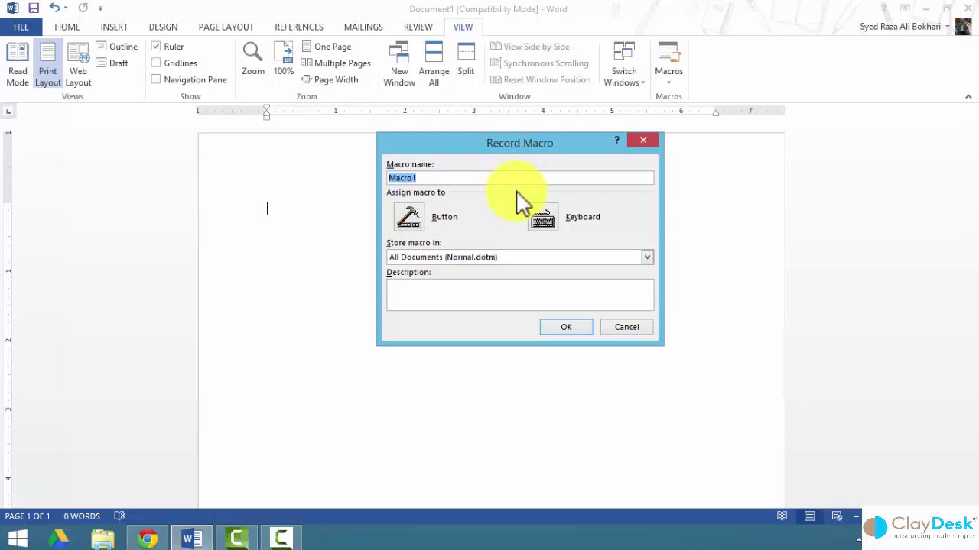
text(Signature)
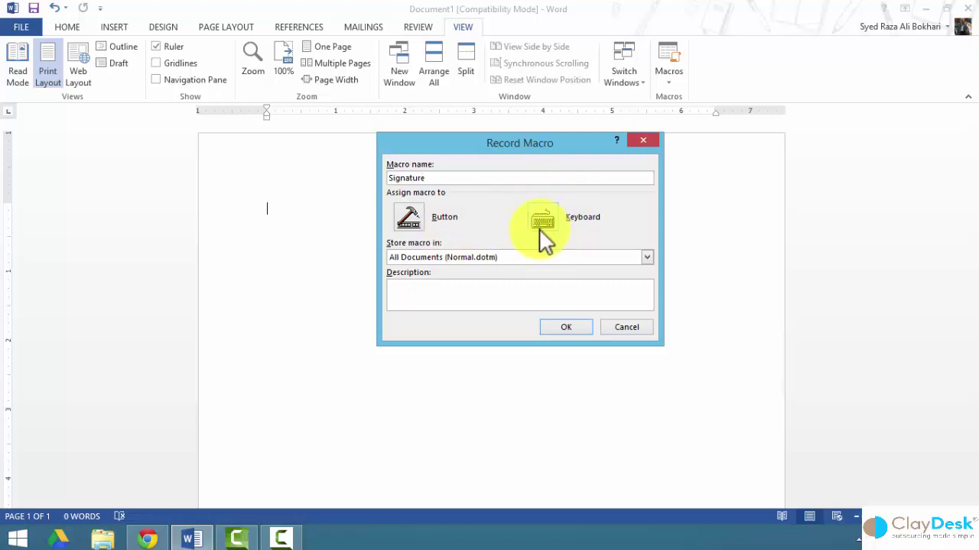
Assign the macro to a Quick Access Toolbar button by adding Normal.NewMacros.Signature, and begin recording.
click(409, 215)
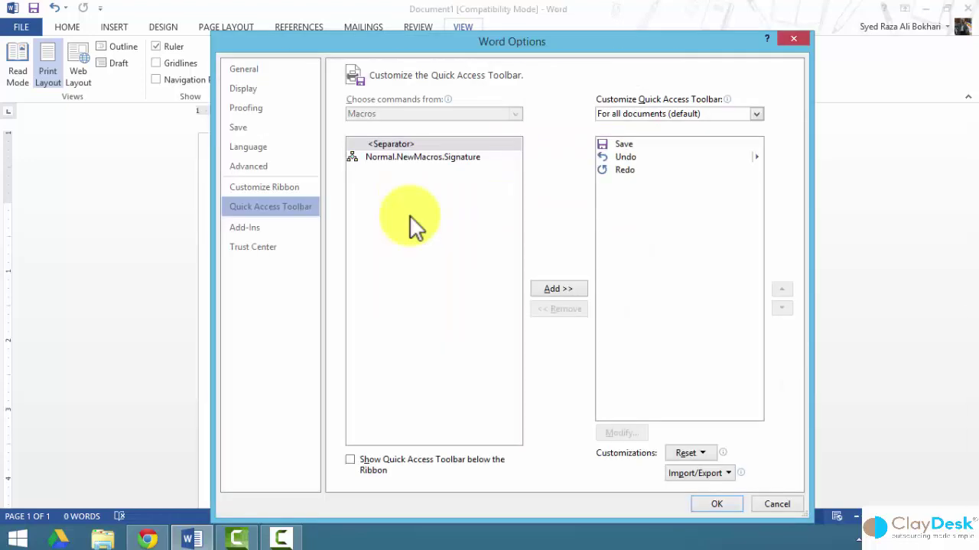
click(397, 158)
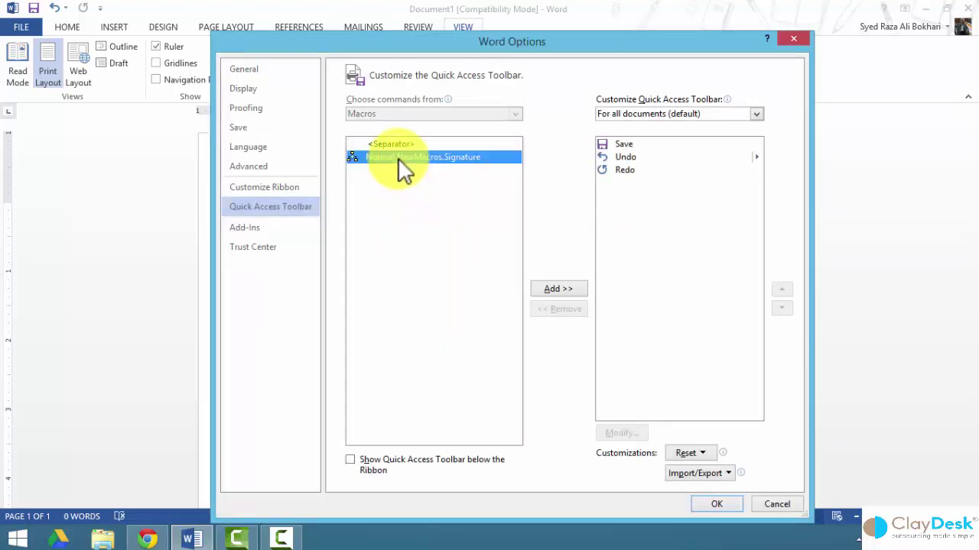
click(550, 289)
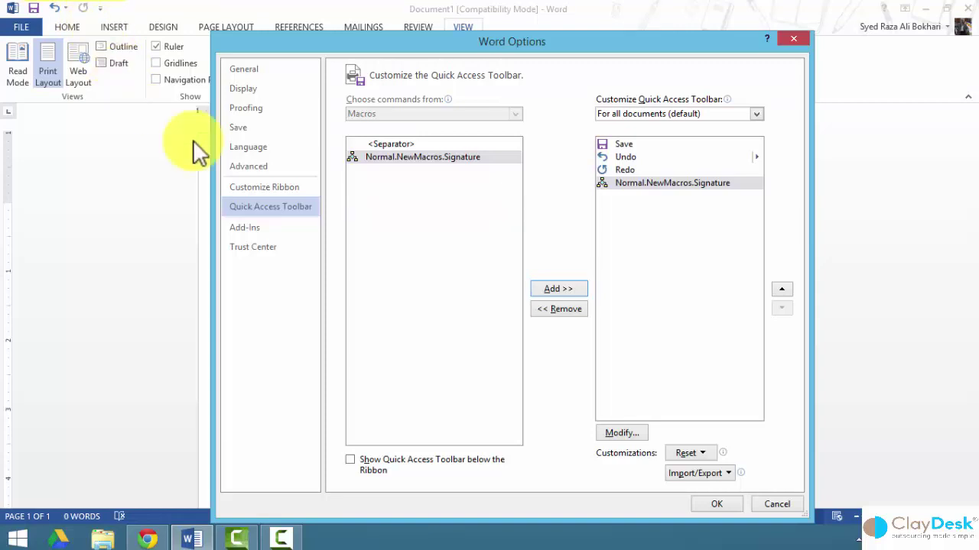
click(717, 504)
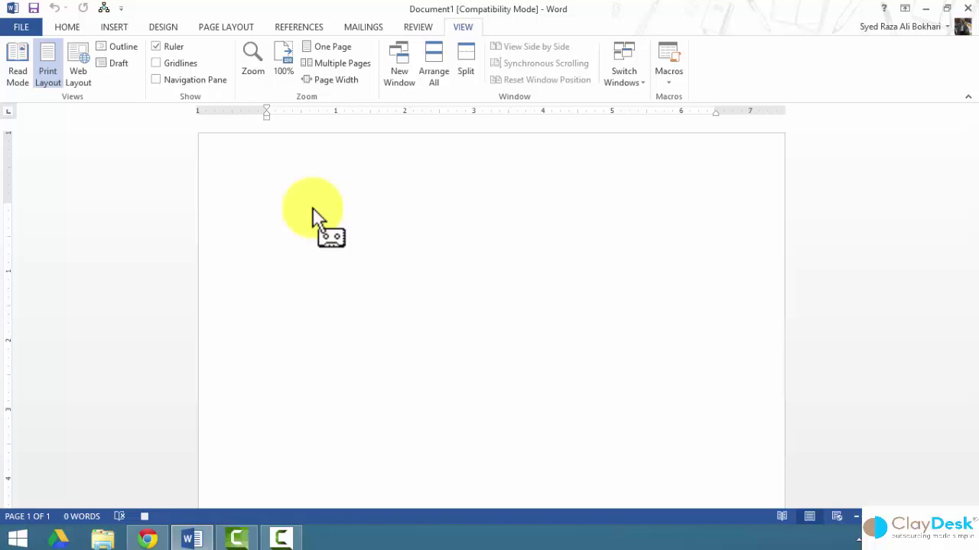
Write the closing "Thank you for your patronage", "Sincerely," and the signatory's full name followed by ", CEO" on separate lines.
text(Thank you for your patronage)
key(Return)
text(Since)
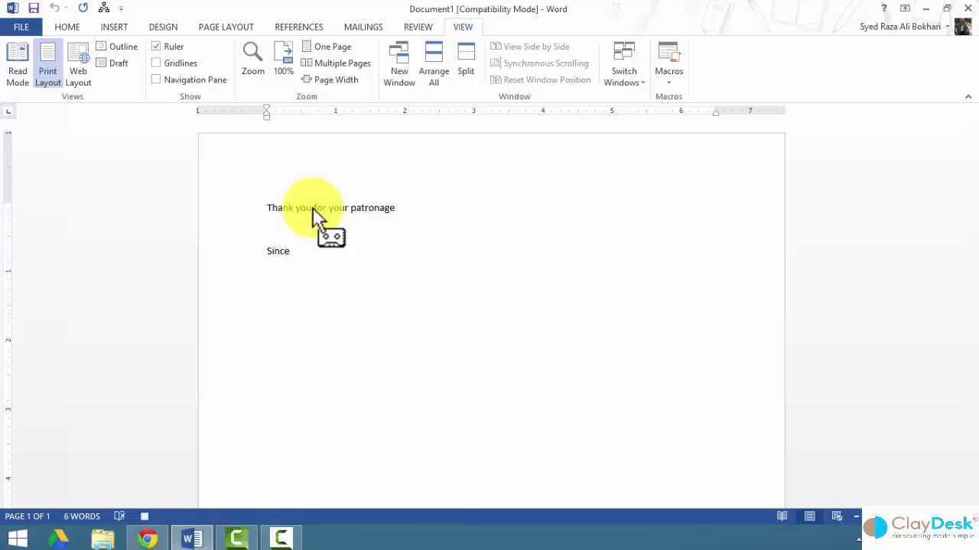
text(rely,)
key(Return)
text(John Doe, CEO)
Make the signatory's name and title line bold and italic, and stop recording the macro.
key(shift+Left)
key(shift+Left)
key(shift+Left)
key(shift+Left)
key(shift+Left)
key(shift+Left)
key(shift+Left)
key(shift+Left)
key(shift+Left)
key(shift+Left)
key(shift+Left)
key(shift+Left)
key(shift+Left)
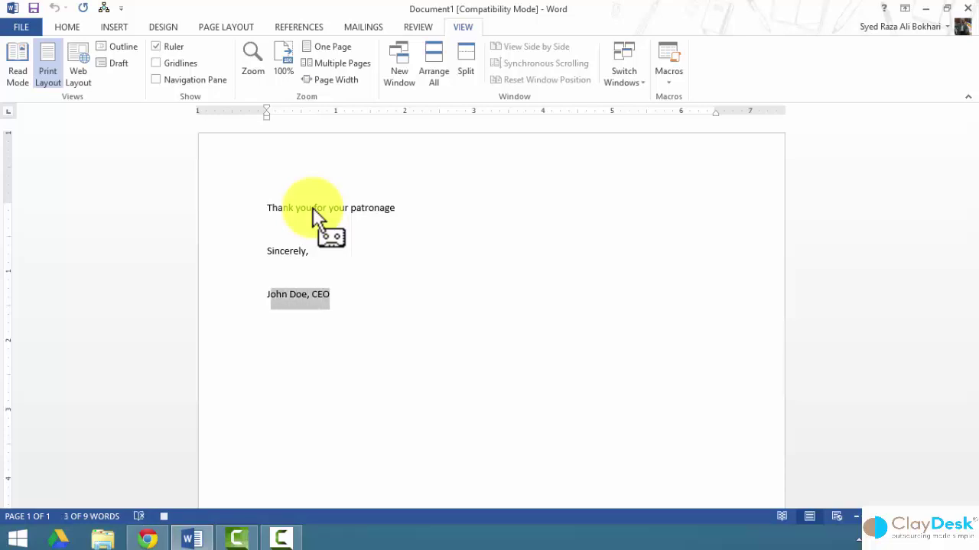
key(shift+Left)
key(ctrl+i)
key(ctrl+b)
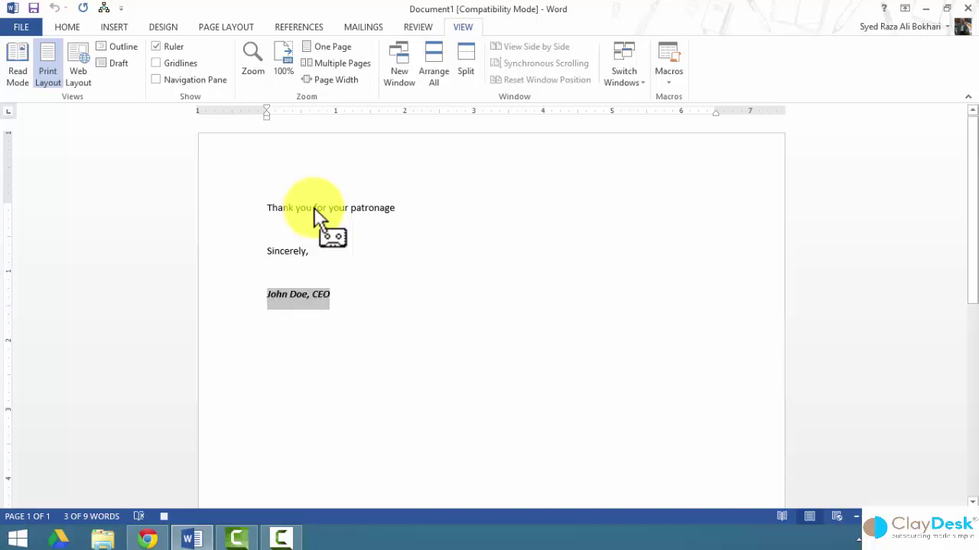
click(667, 81)
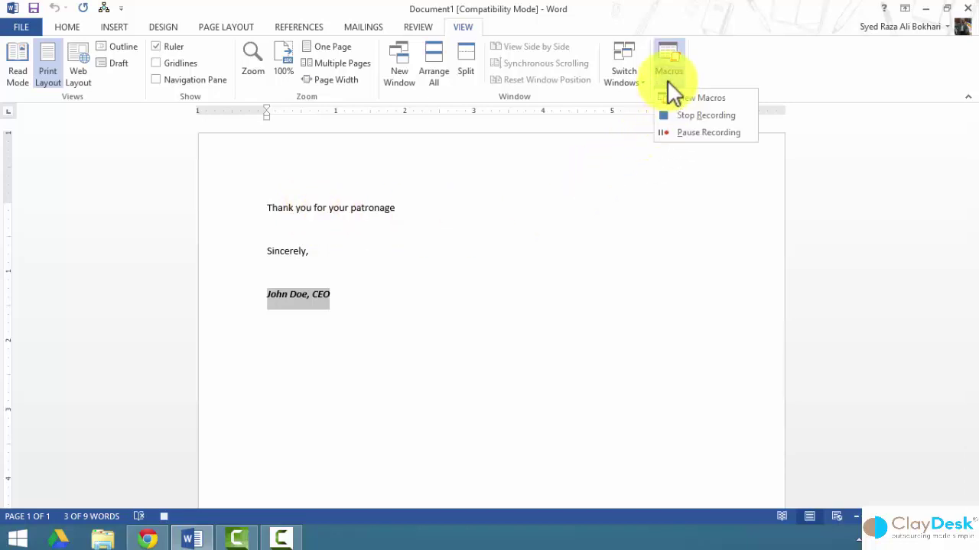
click(703, 116)
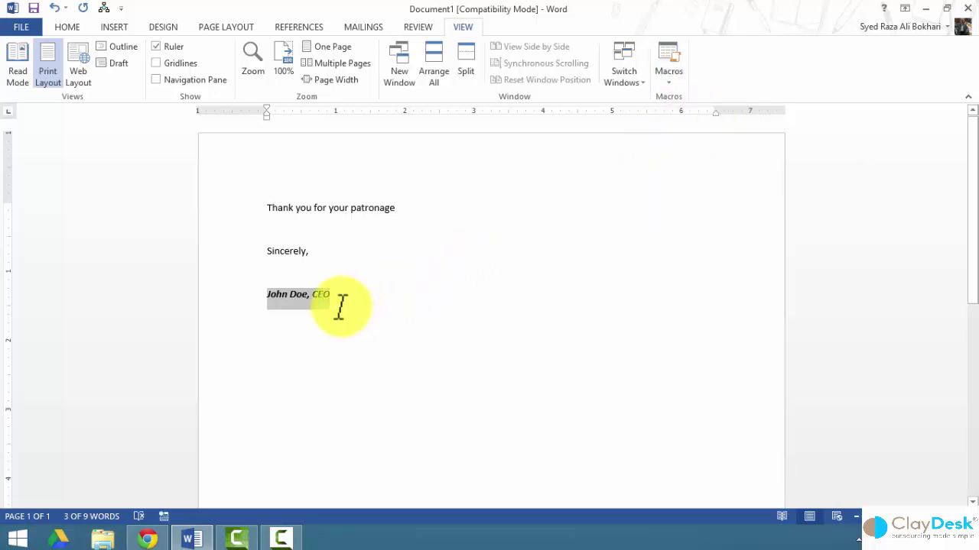
Replace the whole closing text with the two-paragraph thank-you letter about sporting goods in Springfield.
drag(337, 298, 248, 205)
key(Delete)
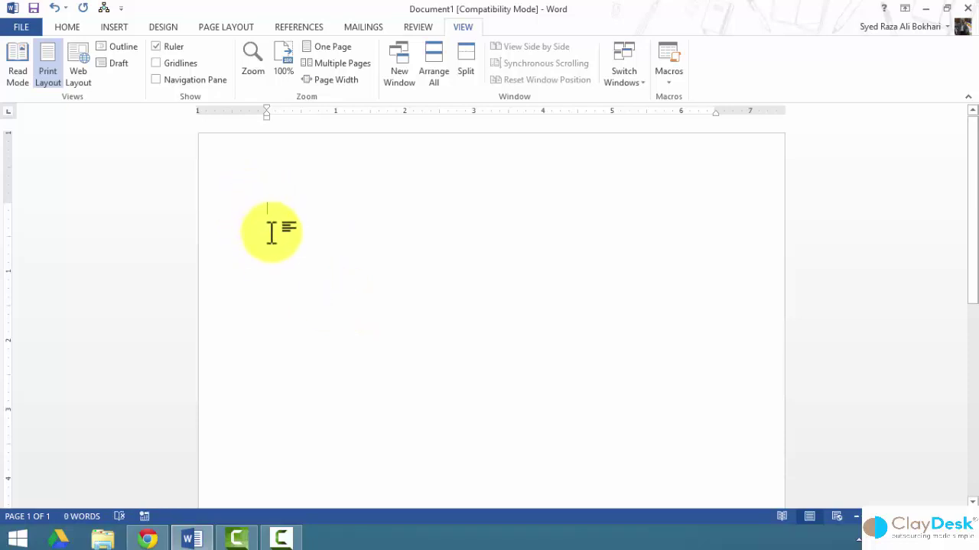
text(Thank you for trusting us to be your source for top quality sporting goods in Springfield. We appreciate your kind expressions of appreciation, and are especially grateful for the recent order of basketball uniforms for your company team. Your colors are nicely coordinated and your logo is plainly visible. We hope the players will be pleased. Thank you for choosing Doe Sporting Goods to supply team equipment this season. We look forward to sharing your success.)
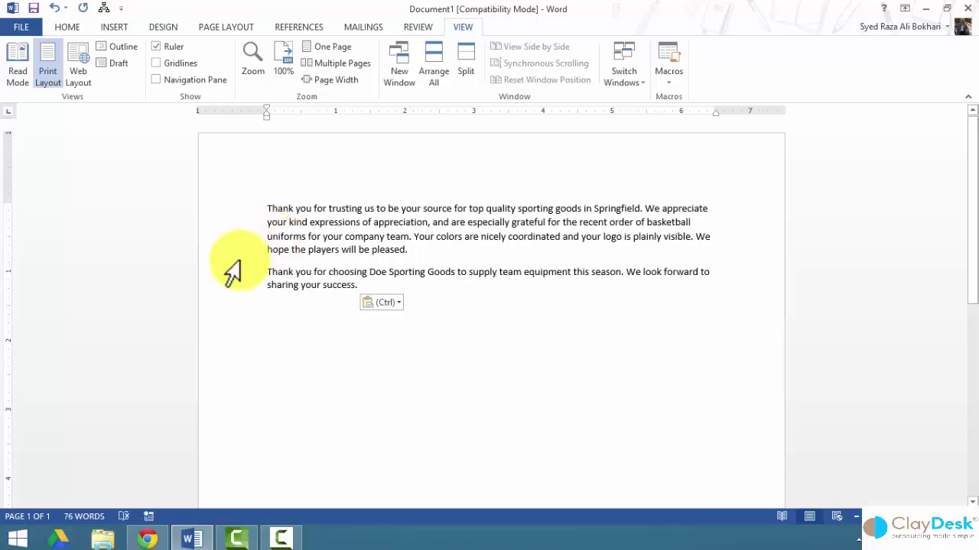
Run the Signature macro to add the closing below the letter text, and deselect the signature line.
click(105, 13)
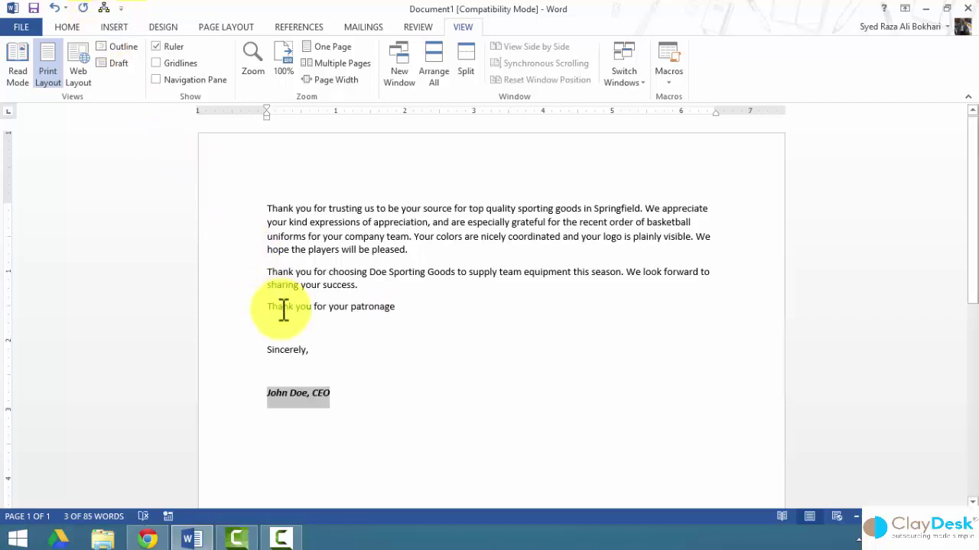
click(348, 396)
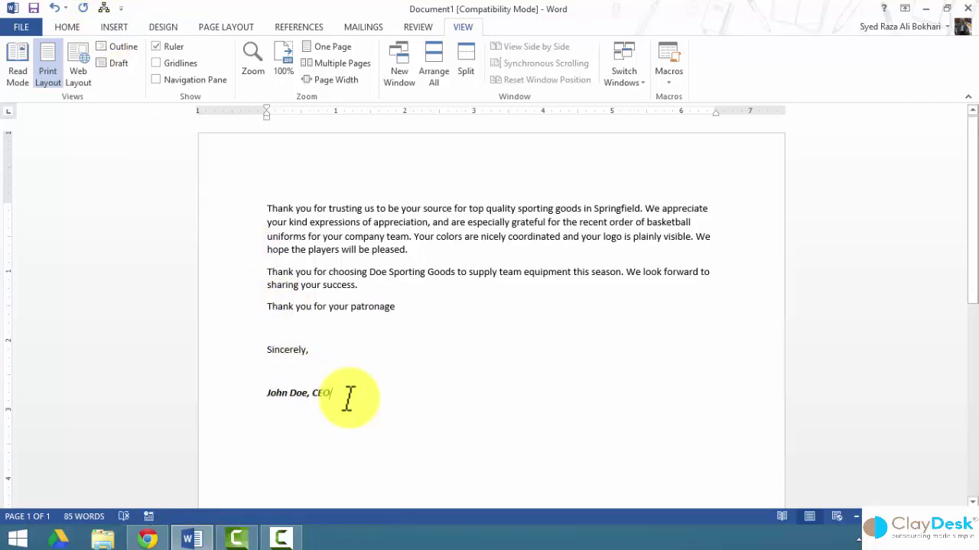
Find and select the Signature macro in the list of available macros, and close the list without running it.
click(672, 82)
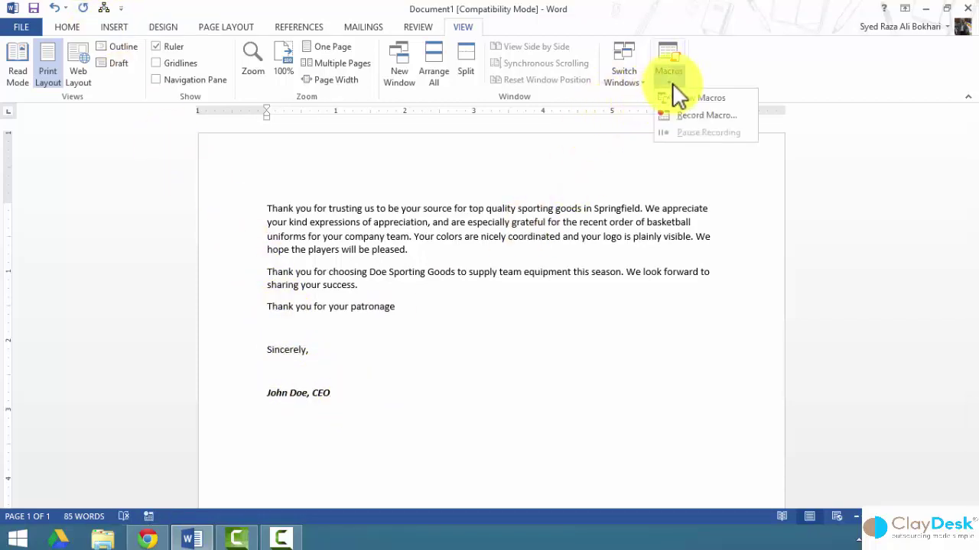
click(667, 57)
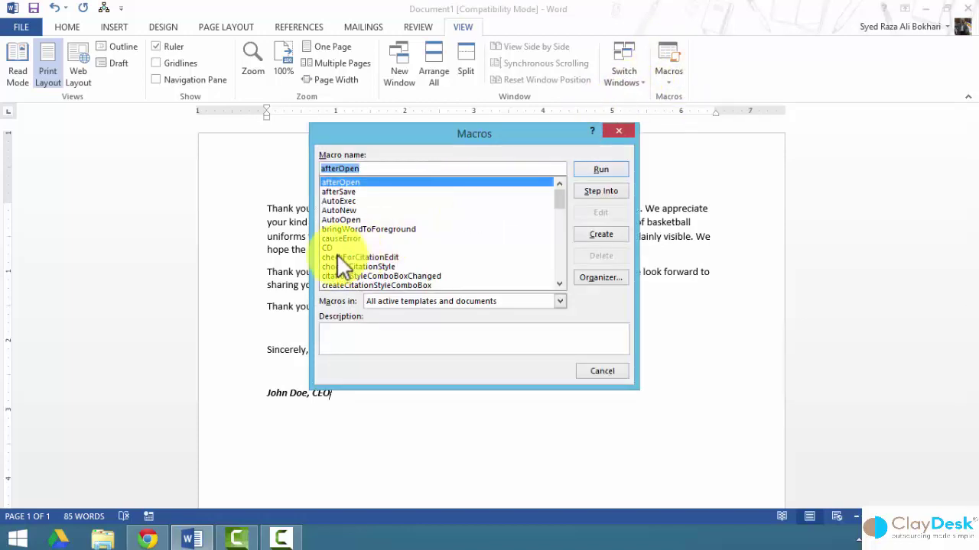
click(344, 210)
scroll(345, 212, down, 8)
scroll(344, 211, down, 3)
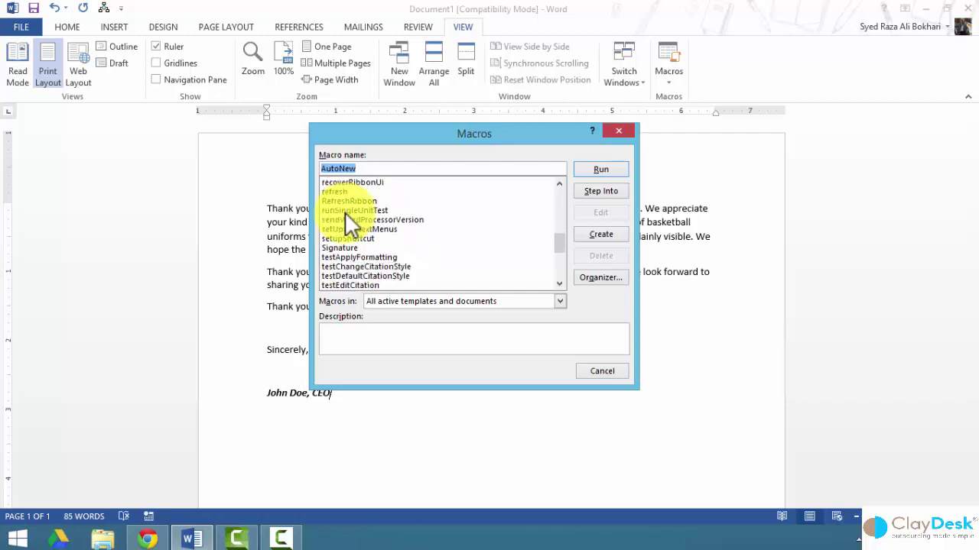
click(350, 218)
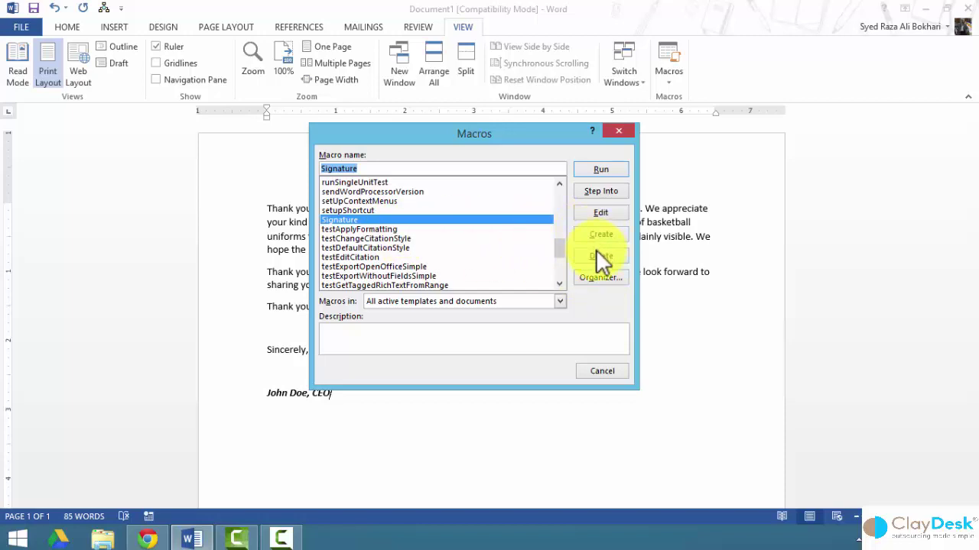
click(593, 371)
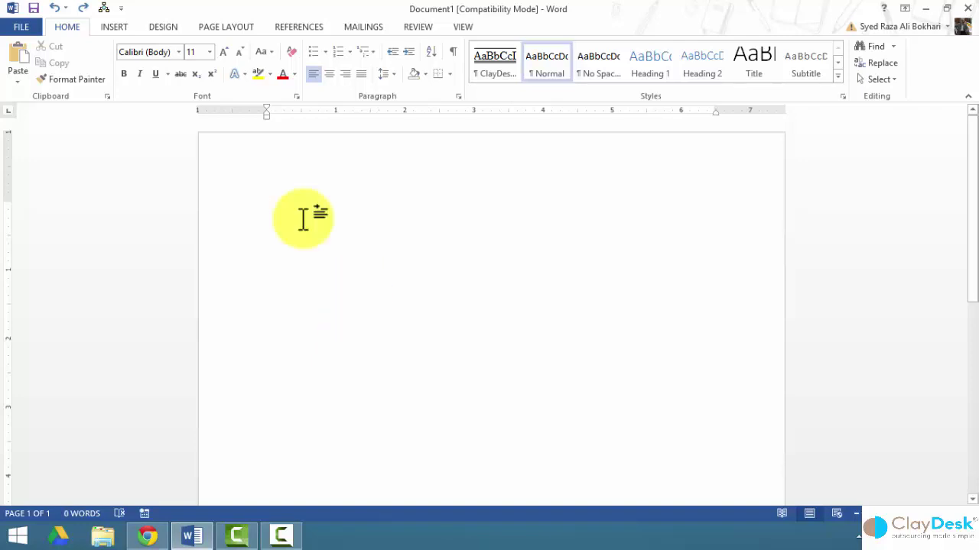
Try pasting the two-paragraph sporting goods letter and inserting the text of The original document.docx from the Desktop below it.
text(Thank you for trusting us to be your source for top quality sporting goods in Springfield. We appreciate your kind expressions of appreciation, and are especially grateful for the recent order of basketball uniforms for your company team. Your colors are nicely coordinated and your logo is plainly visible. We hope the players will be pleased. Thank you for choosing Doe Sporting Goods to supply team equipment this season. We look forward to sharing your success.)
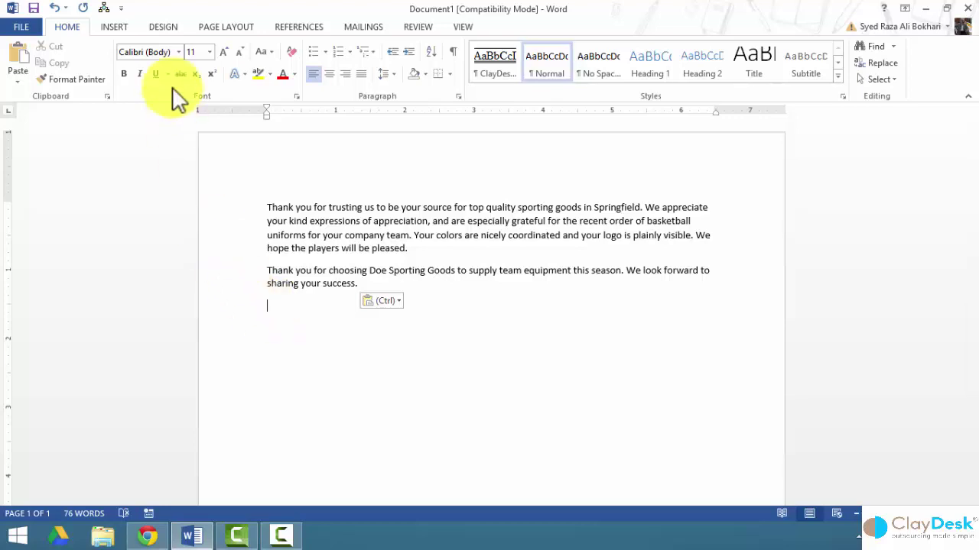
click(113, 27)
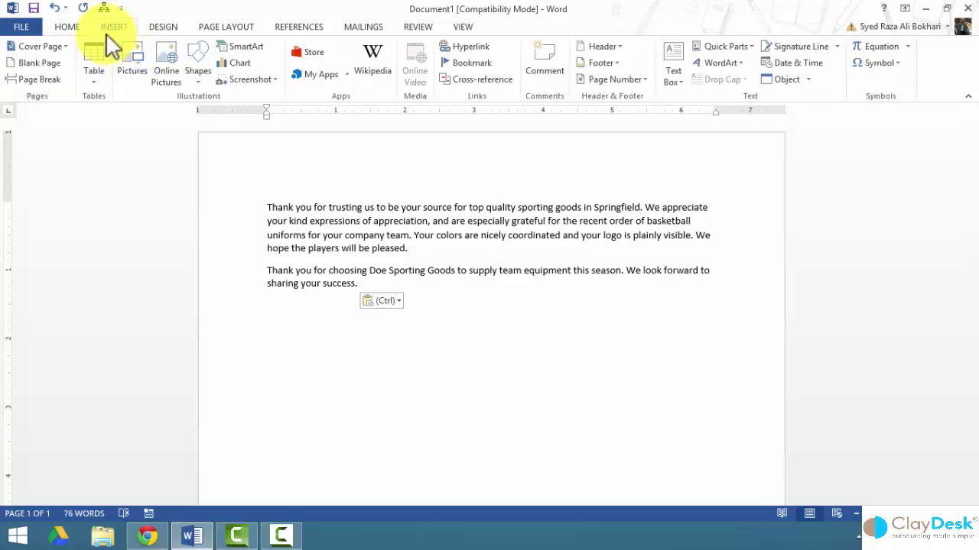
click(809, 80)
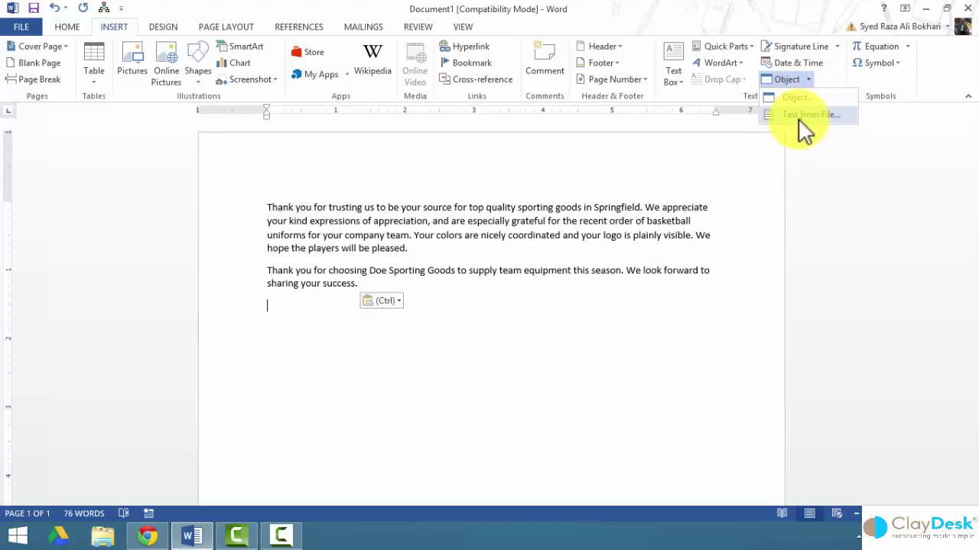
click(801, 116)
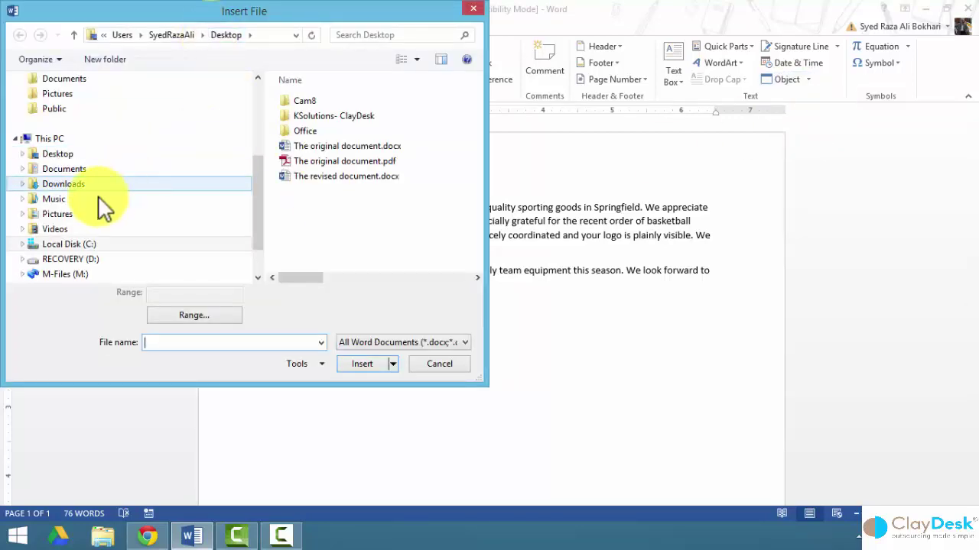
click(58, 154)
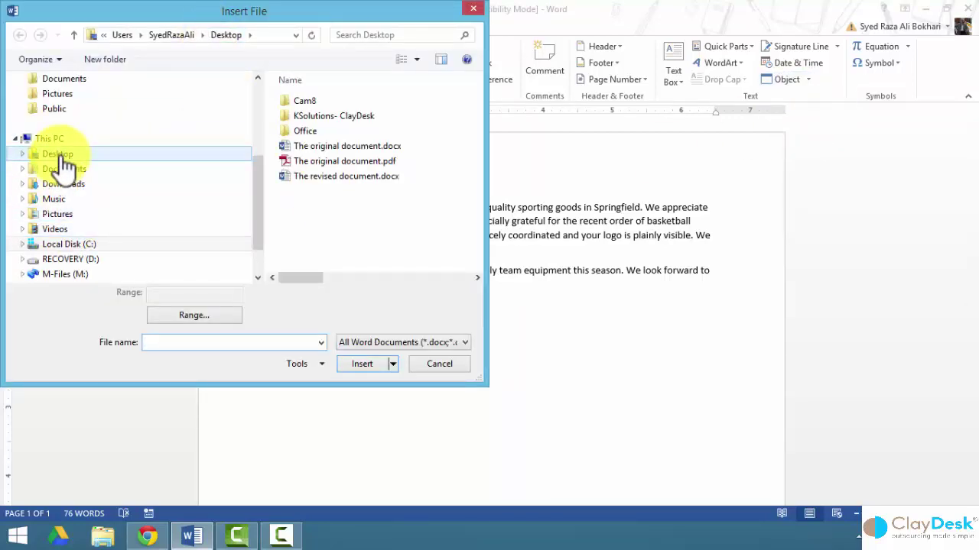
click(351, 150)
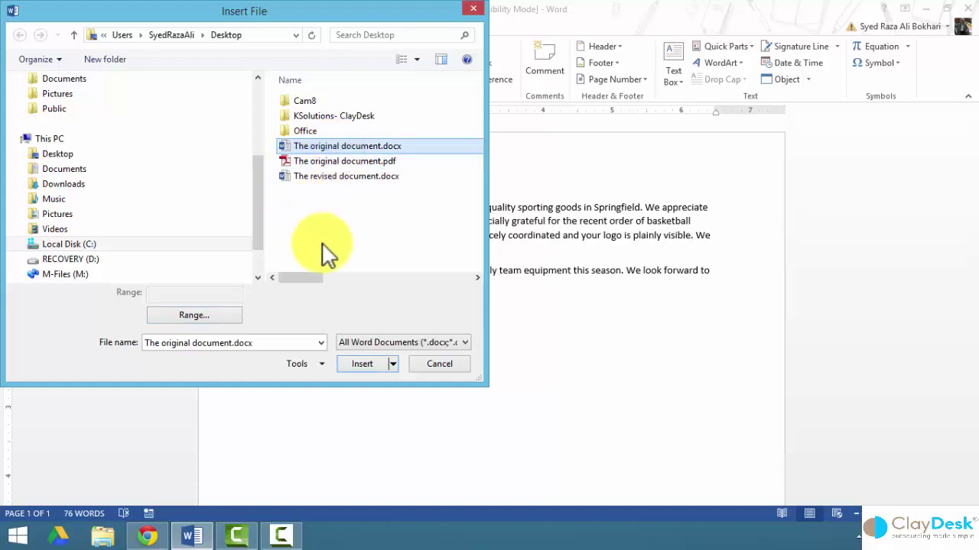
click(365, 363)
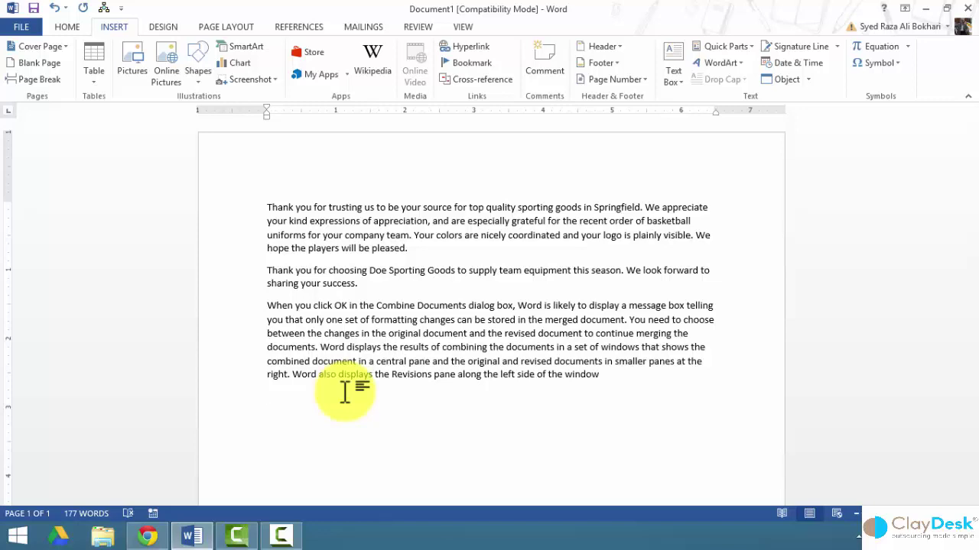
key(ctrl+z)
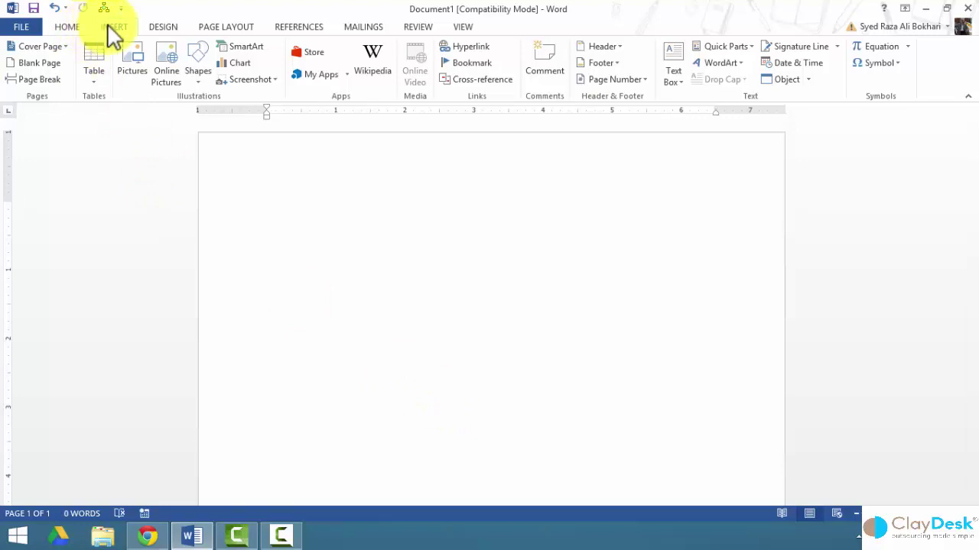
Preview the Retrospect cover page in the Building Blocks Organizer, and close the organizer without inserting it.
click(753, 47)
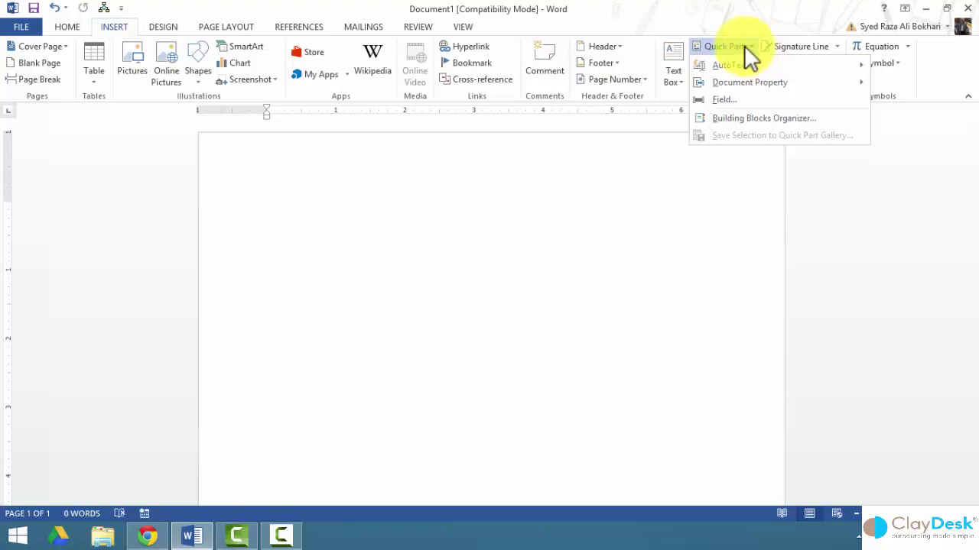
click(727, 119)
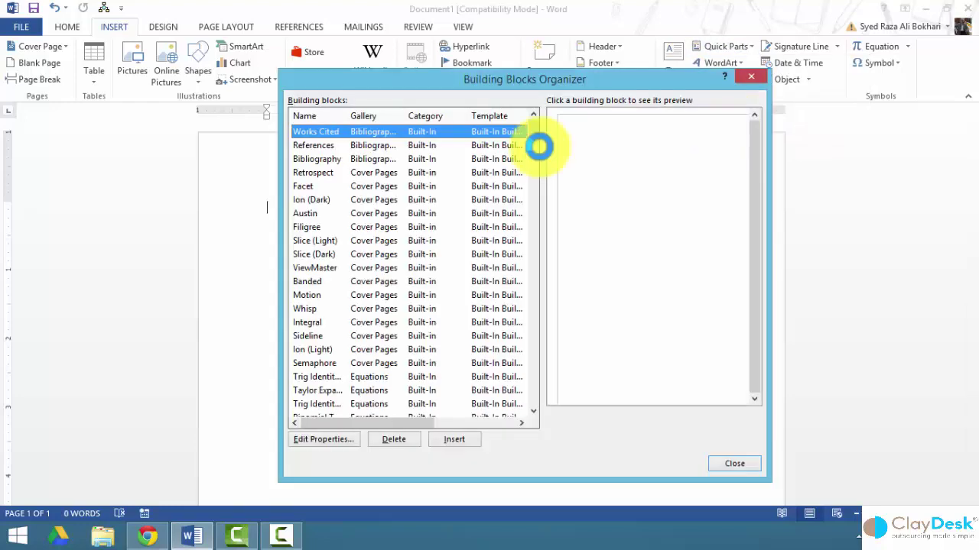
click(308, 173)
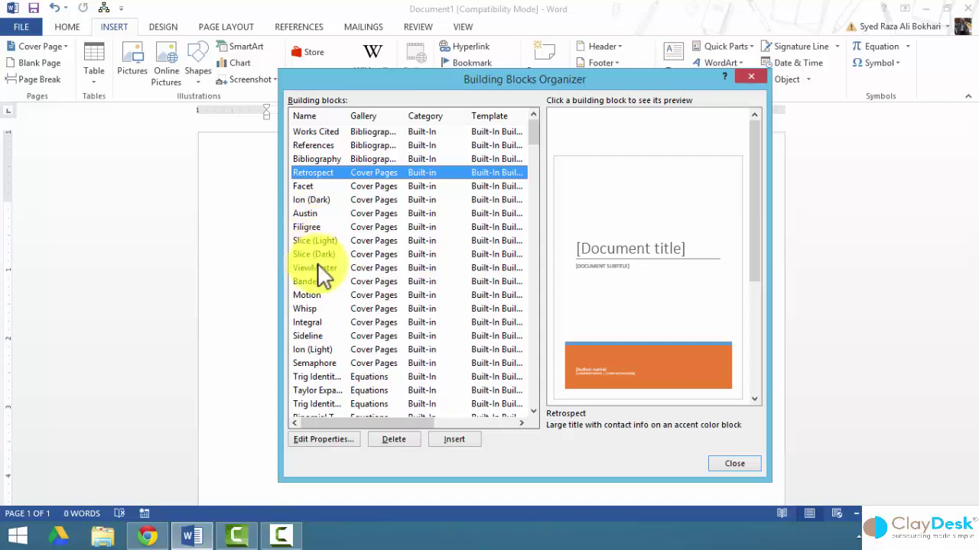
click(732, 464)
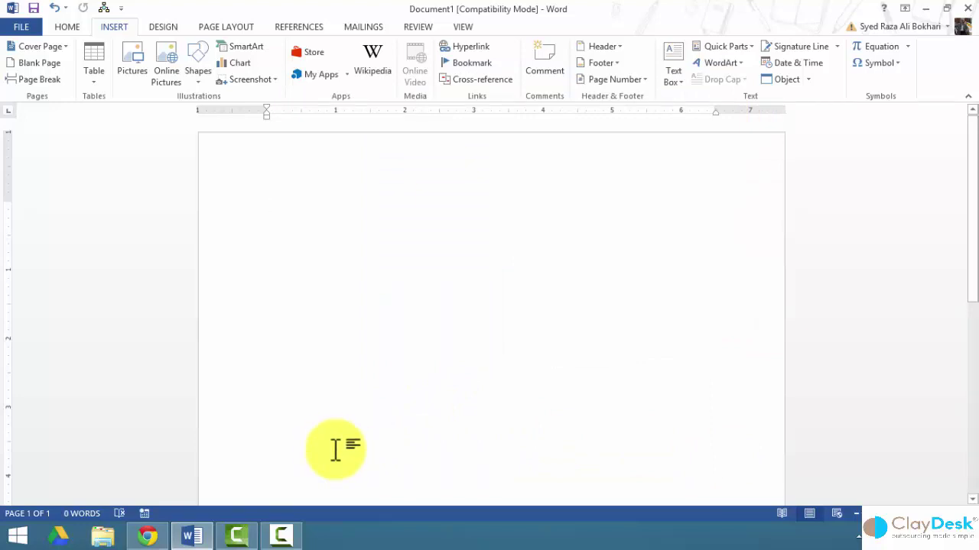
Switch to File Explorer and open the recently visited AppData\Roaming\Microsoft\Templates folder.
click(325, 448)
click(102, 537)
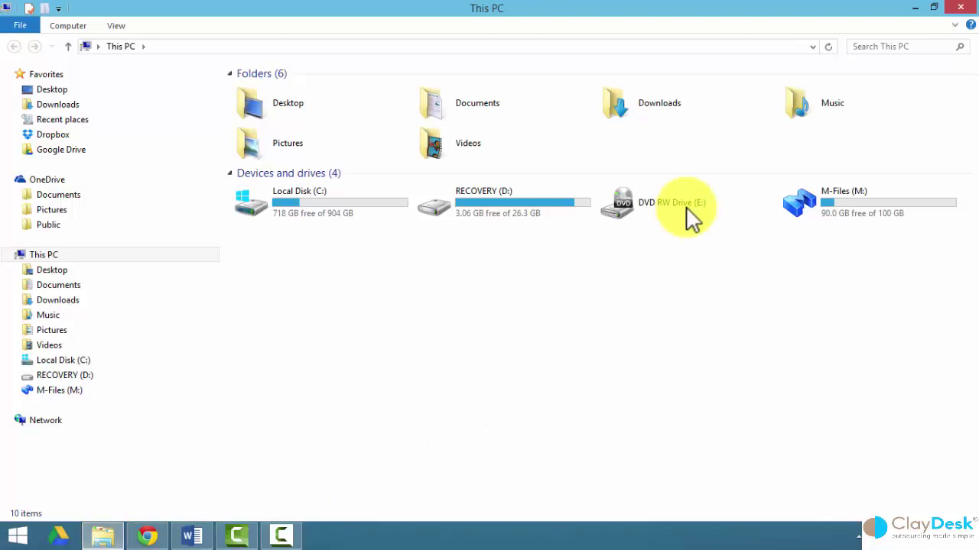
click(813, 47)
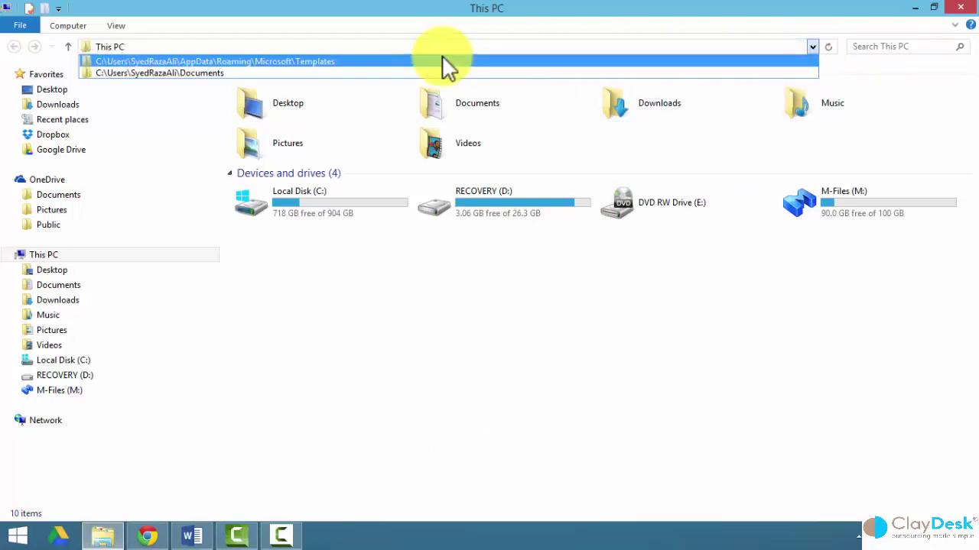
click(443, 62)
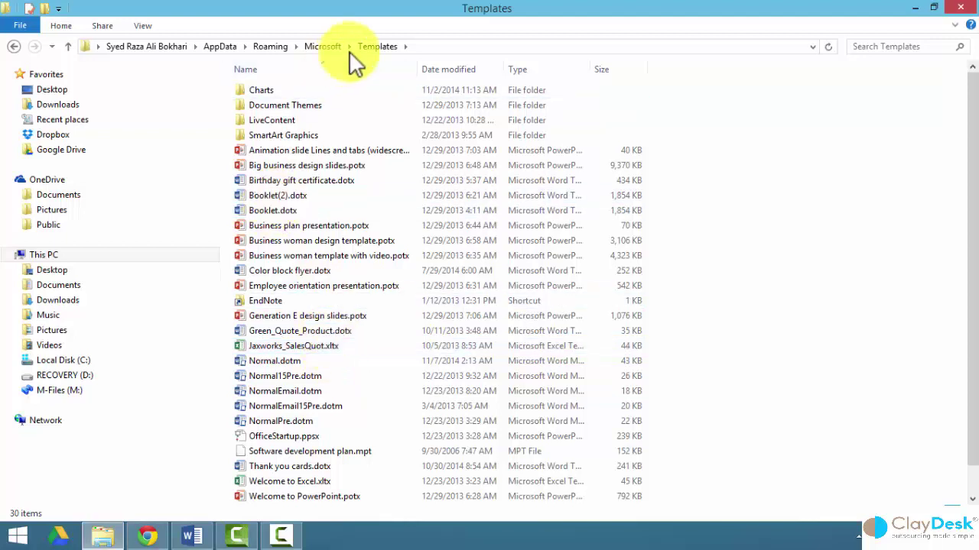
Go up to the Microsoft folder and open its Document Building Blocks subfolder.
click(322, 47)
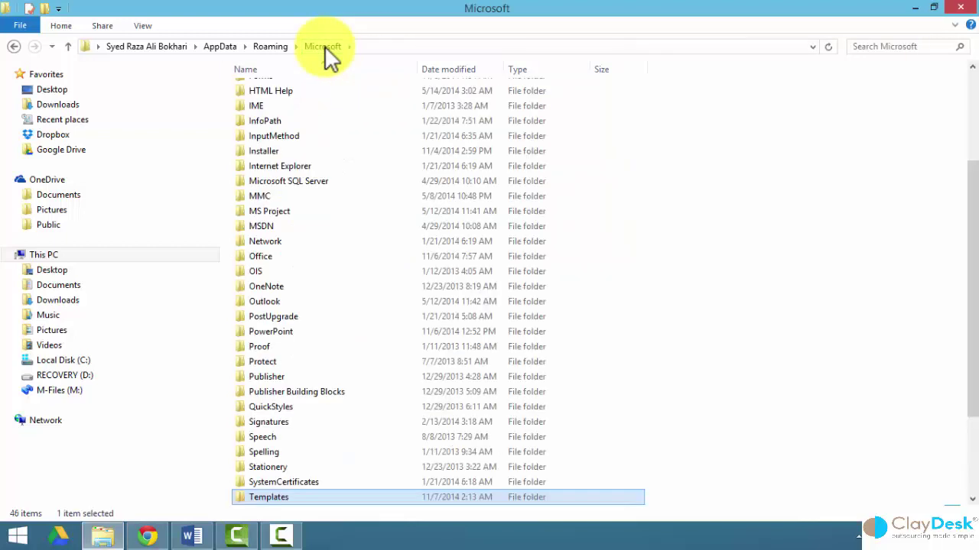
scroll(277, 185, up, 3)
click(277, 190)
scroll(277, 185, up, 1)
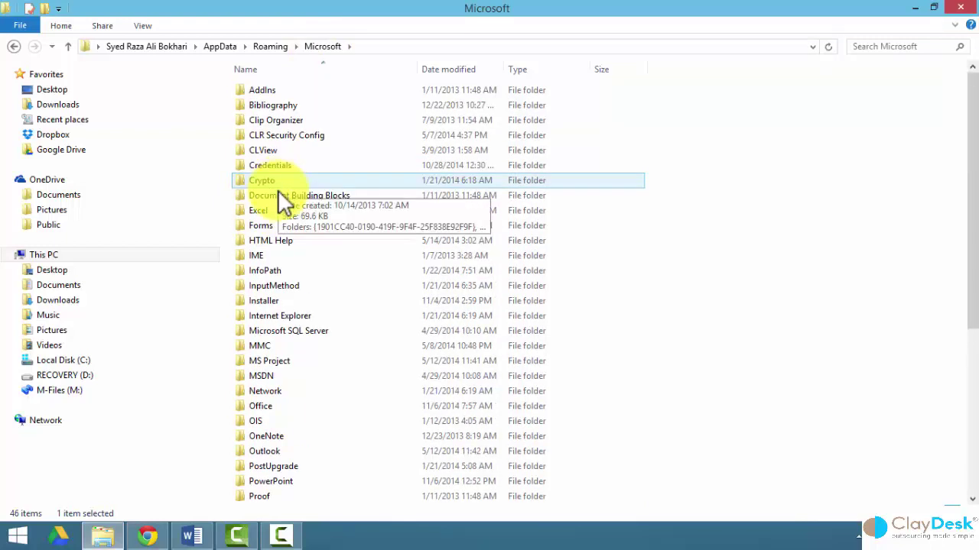
click(298, 198)
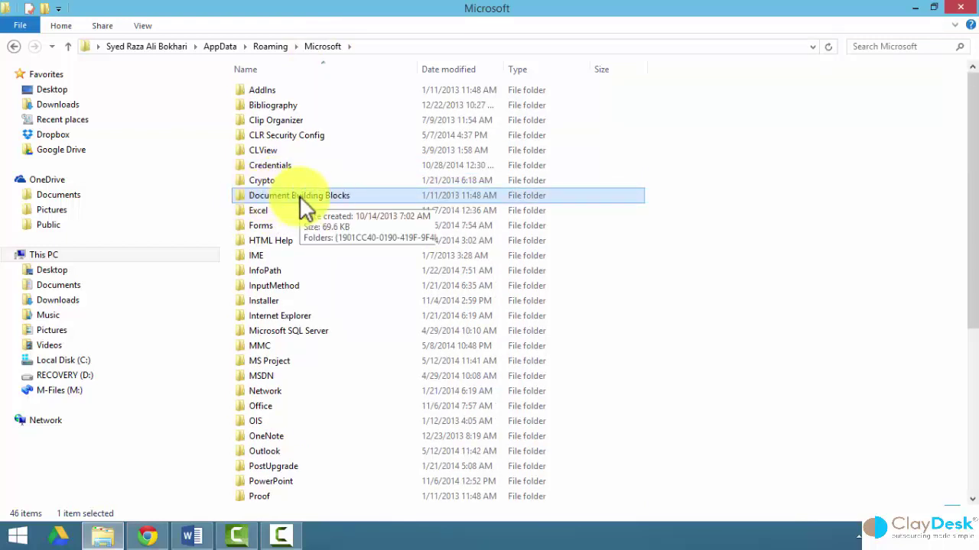
double_click(299, 195)
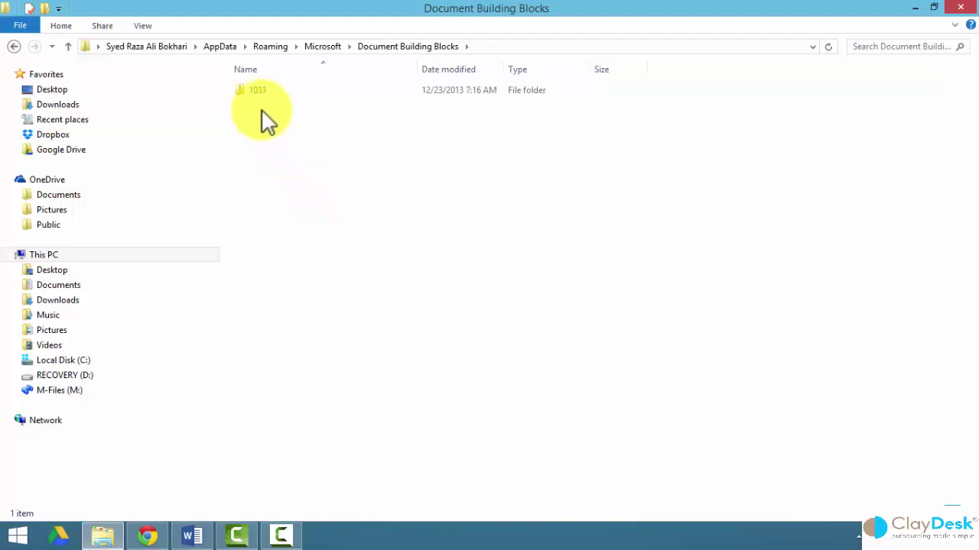
Open folder 15 inside 1033 and examine the building block template files stored there.
double_click(252, 91)
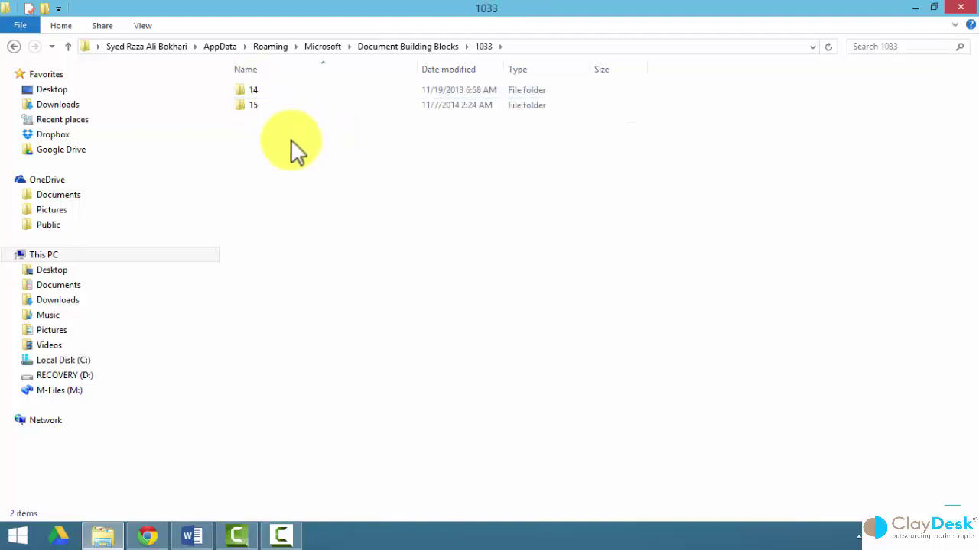
click(244, 105)
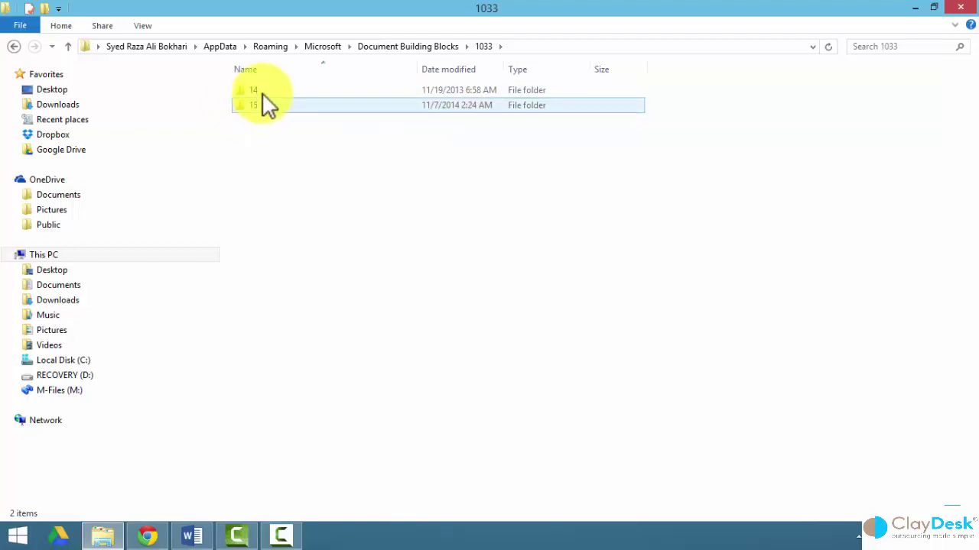
double_click(278, 108)
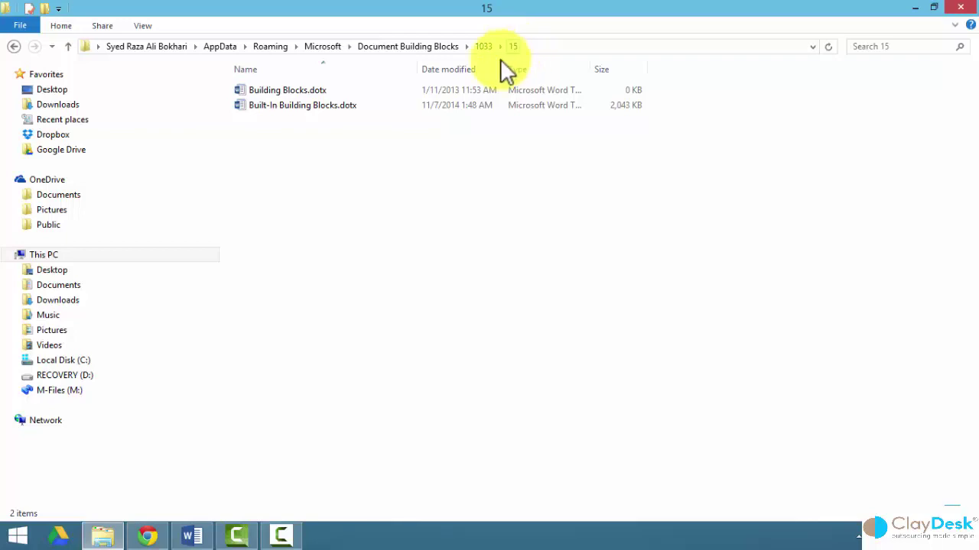
click(299, 107)
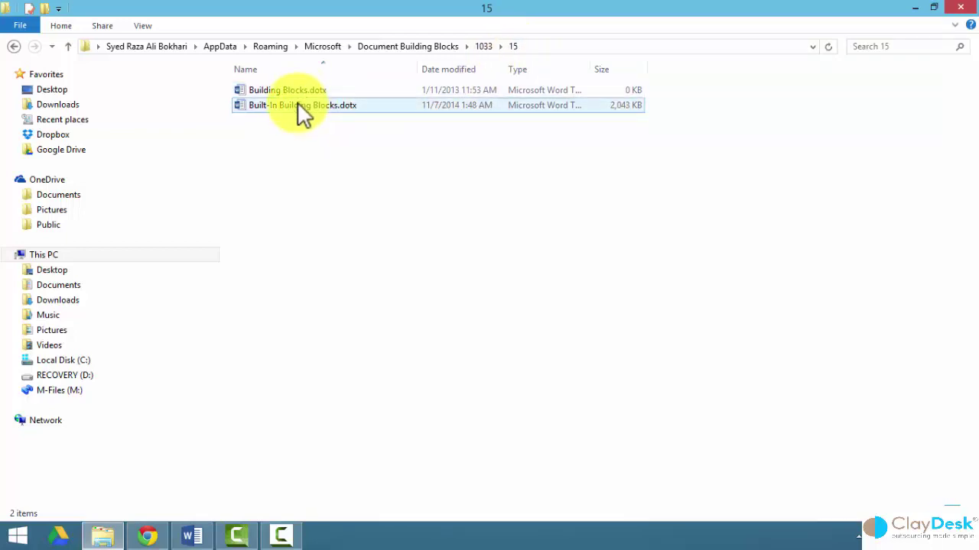
click(302, 143)
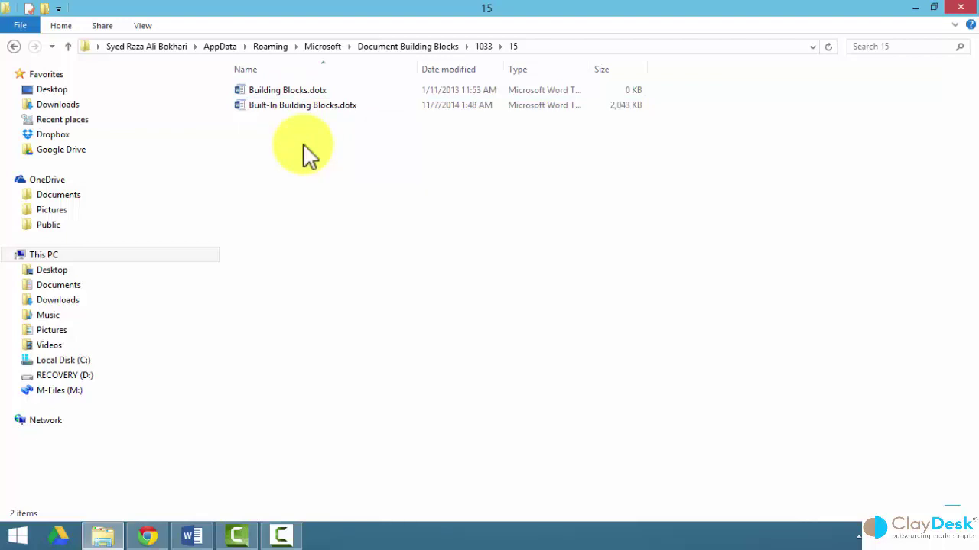
Switch back to Word and preview cover pages such as Ion (Dark), Slice (Light), Whisp, Semaphore and Banded in the Building Blocks Organizer.
click(193, 537)
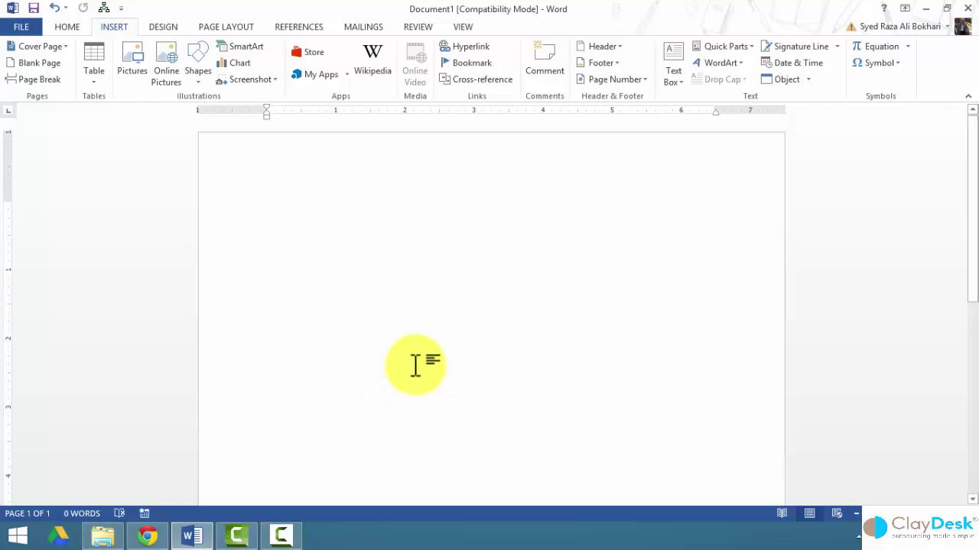
click(753, 47)
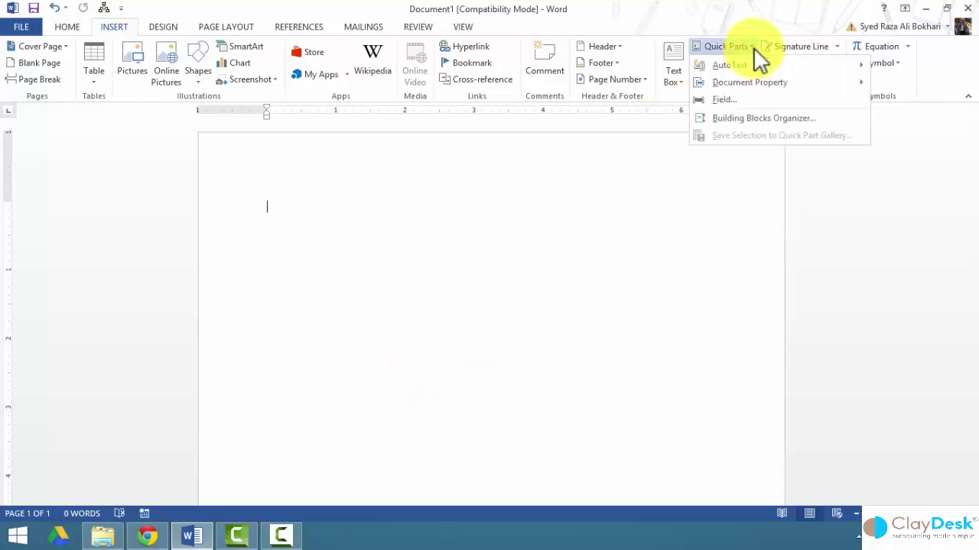
click(723, 119)
click(314, 200)
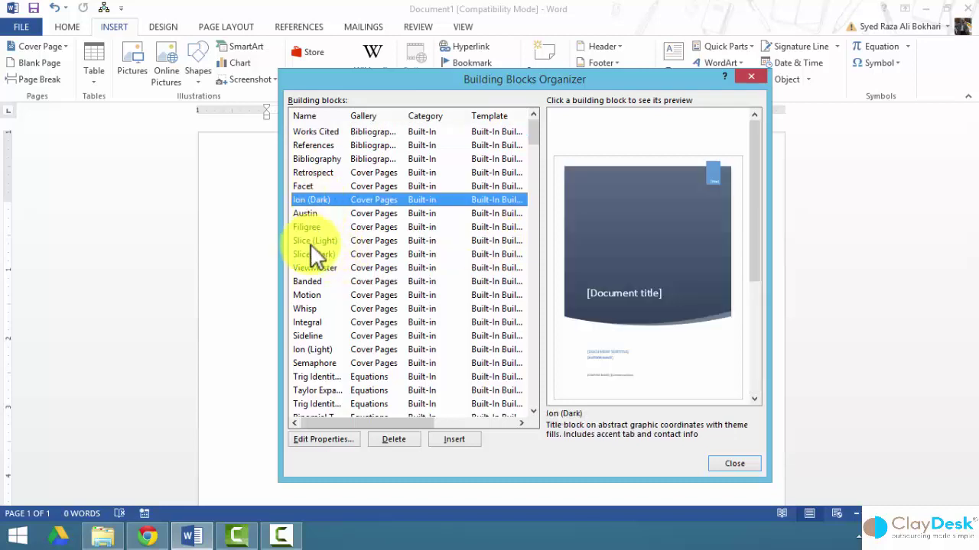
click(312, 241)
click(309, 282)
click(308, 309)
click(302, 360)
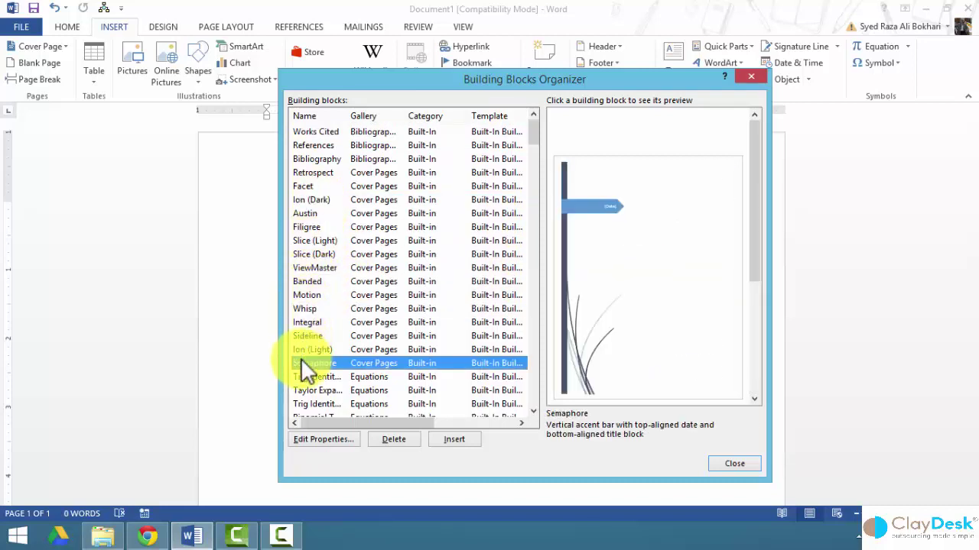
click(302, 388)
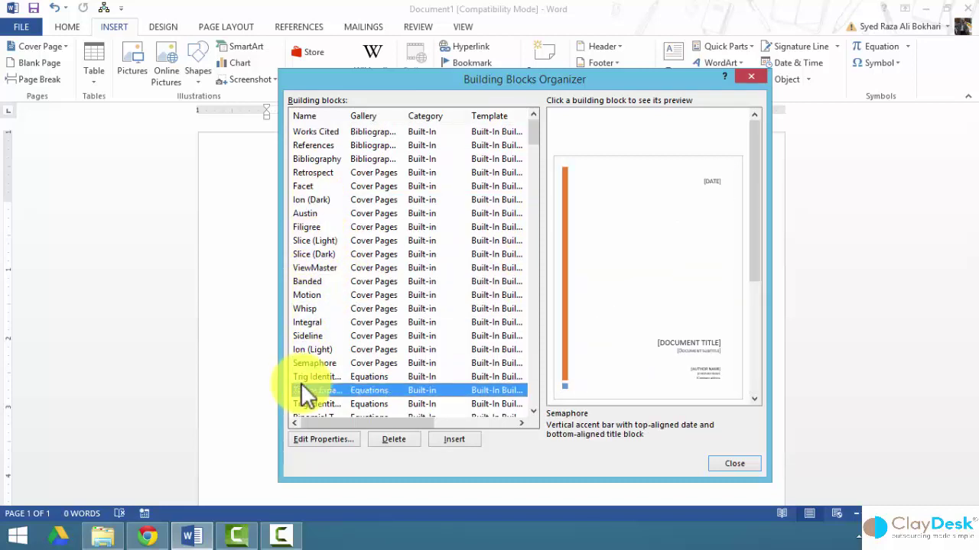
click(311, 282)
scroll(534, 145, down, 4)
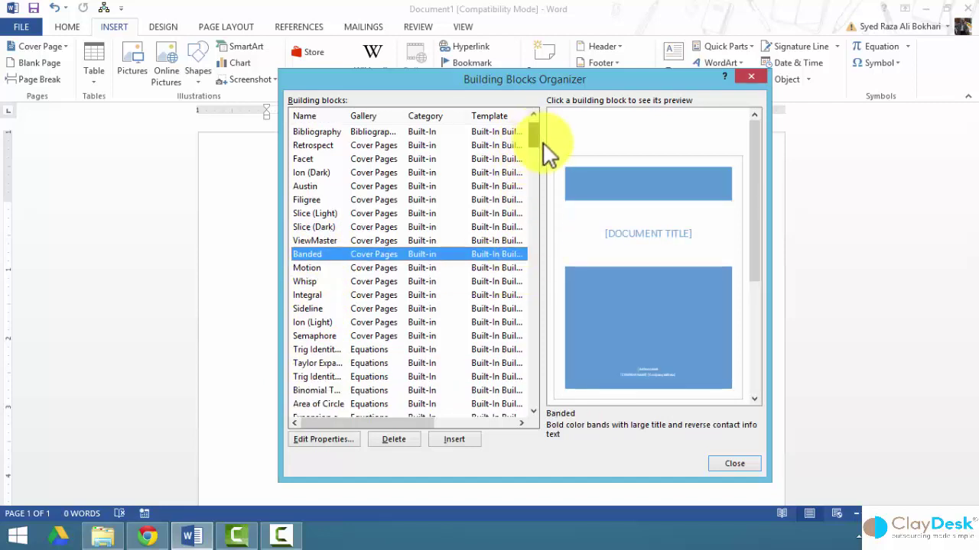
scroll(543, 149, up, 4)
Sort the building blocks by gallery and preview the Whisp and Banded footers.
click(372, 120)
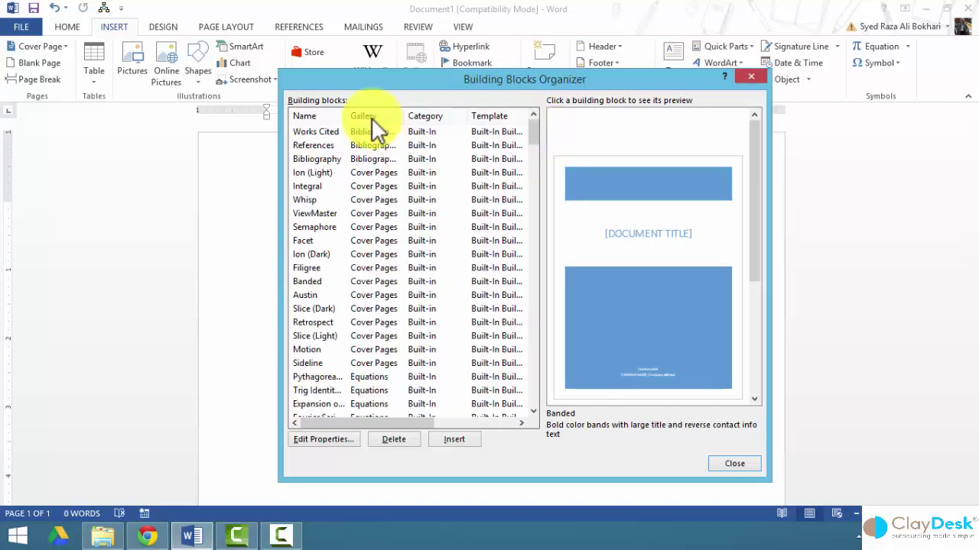
scroll(386, 230, down, 1)
scroll(374, 267, down, 8)
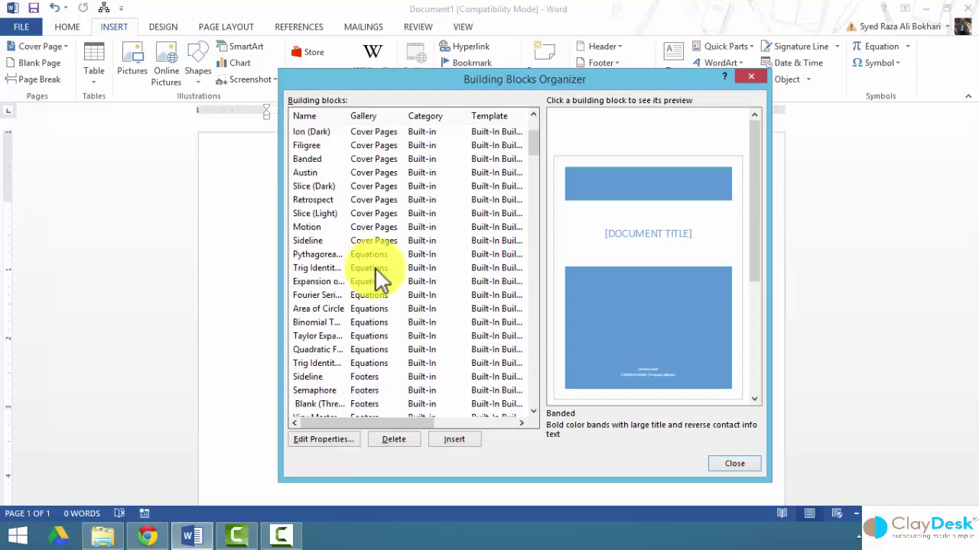
click(375, 267)
click(359, 223)
click(362, 199)
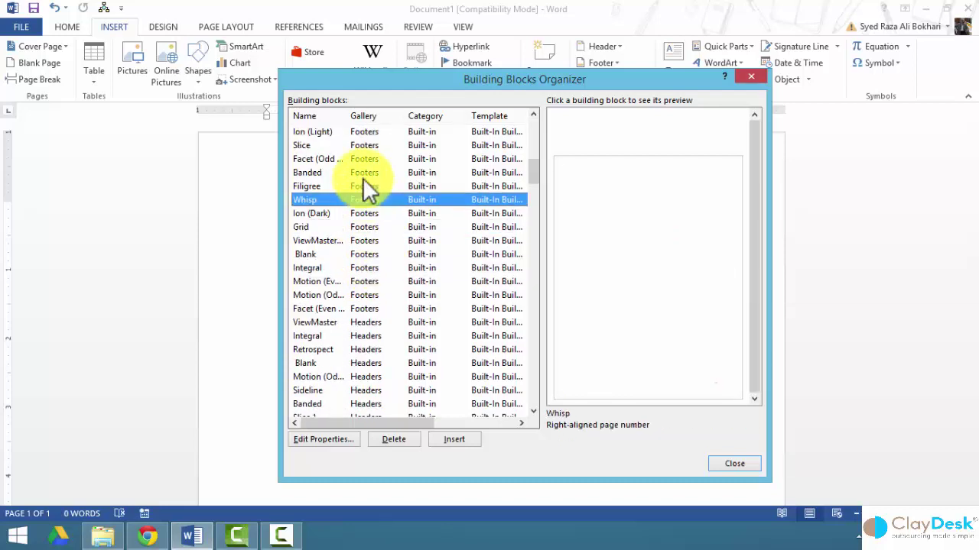
click(362, 172)
Browse the header building blocks, preview the Blank header in the name-sorted list, and close the organizer without inserting anything.
scroll(361, 252, down, 1)
scroll(360, 252, down, 8)
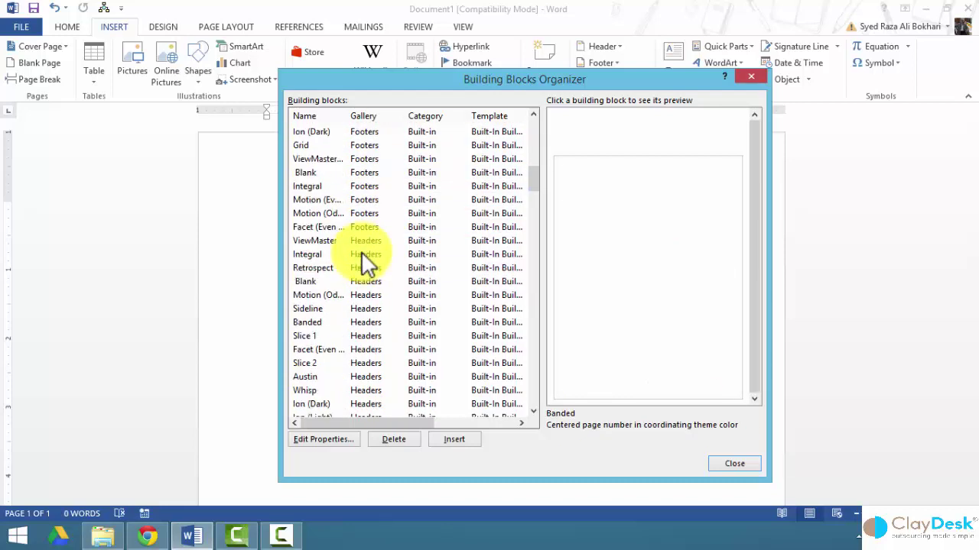
key(Home)
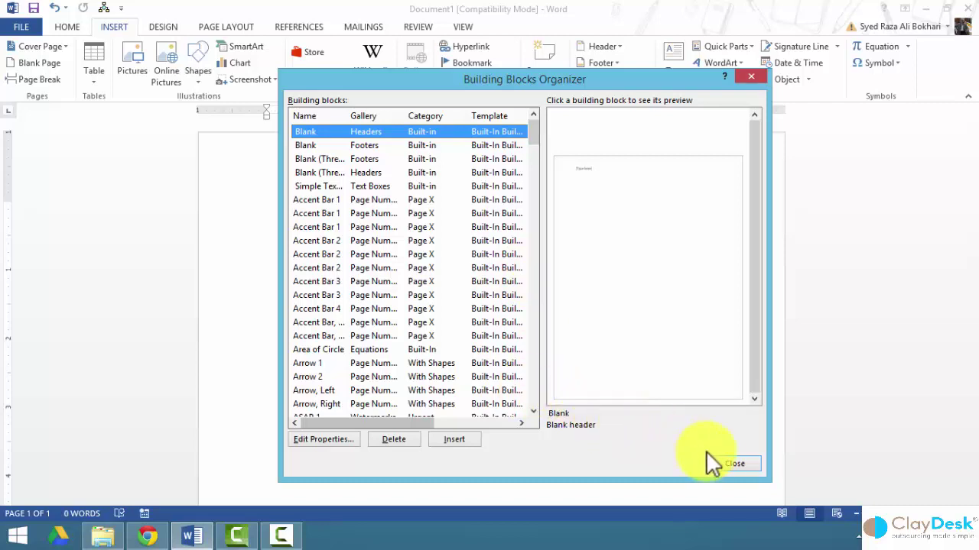
click(734, 464)
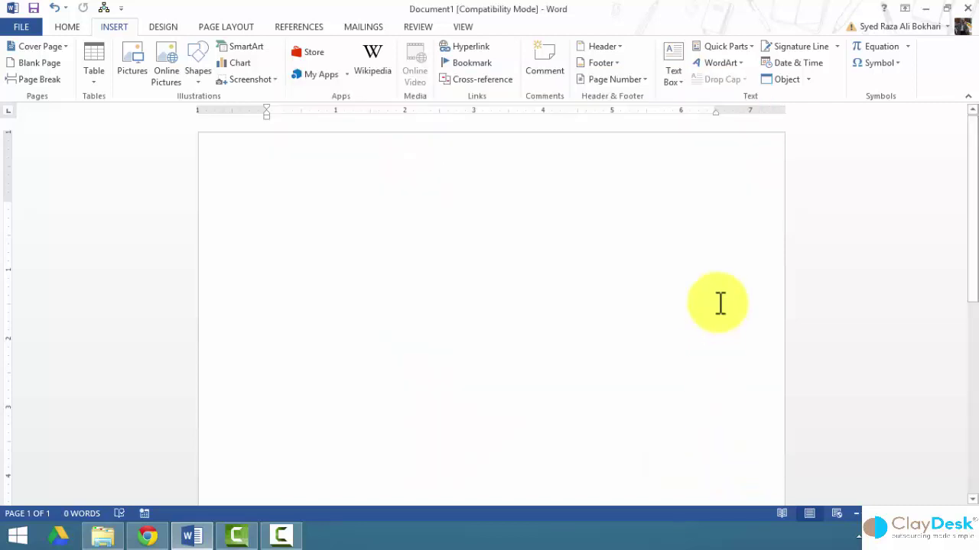
Paste the two-paragraph sporting goods thank-you letter into the blank document.
click(754, 46)
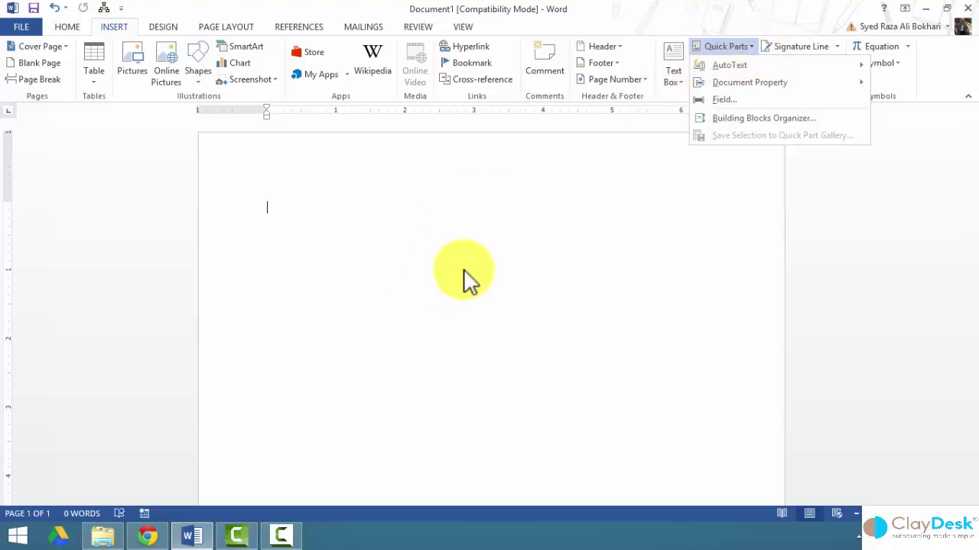
click(422, 234)
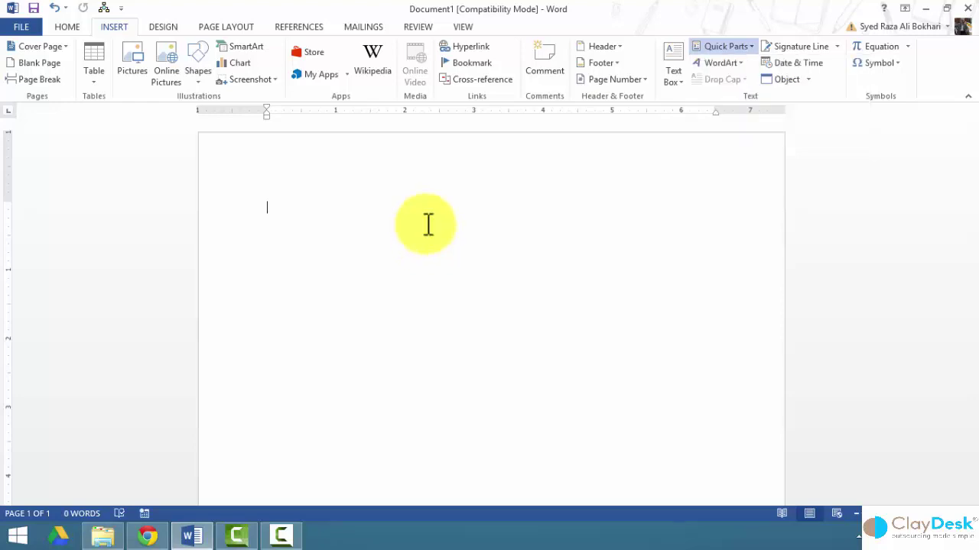
text(Thank you for trusting us to be your source for top quality sporting goods in Springfield. We appreciate your kind expressions of appreciation, and are especially grateful for the recent order of basketball uniforms for your company team. Your colors are nicely coordinated and your logo is plainly visible. We hope the players will be pleased. Thank you for choosing Doe Sporting Goods to supply team equipment this season. We look forward to sharing your success.)
Start saving both letter paragraphs as a new building block named Original, keeping it in the Quick Parts gallery.
drag(244, 208, 248, 286)
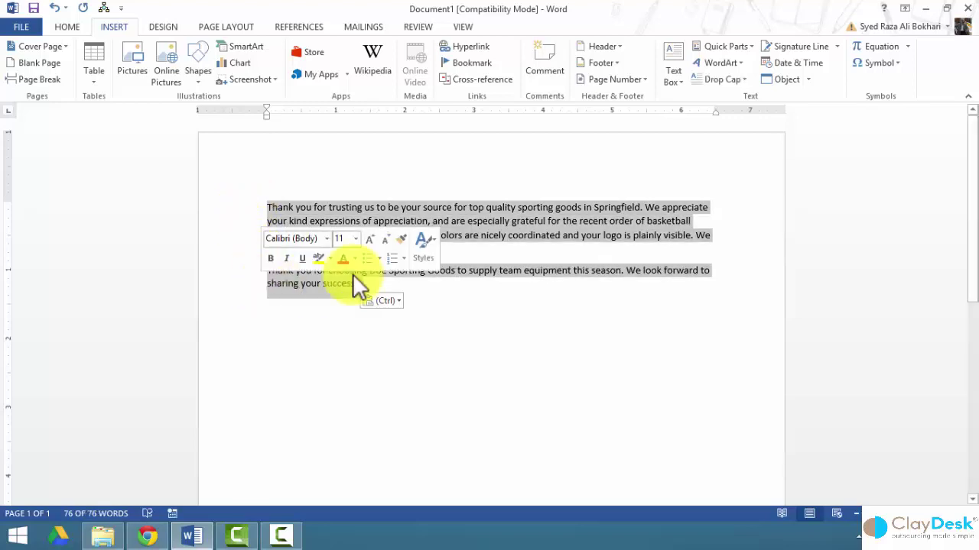
click(725, 46)
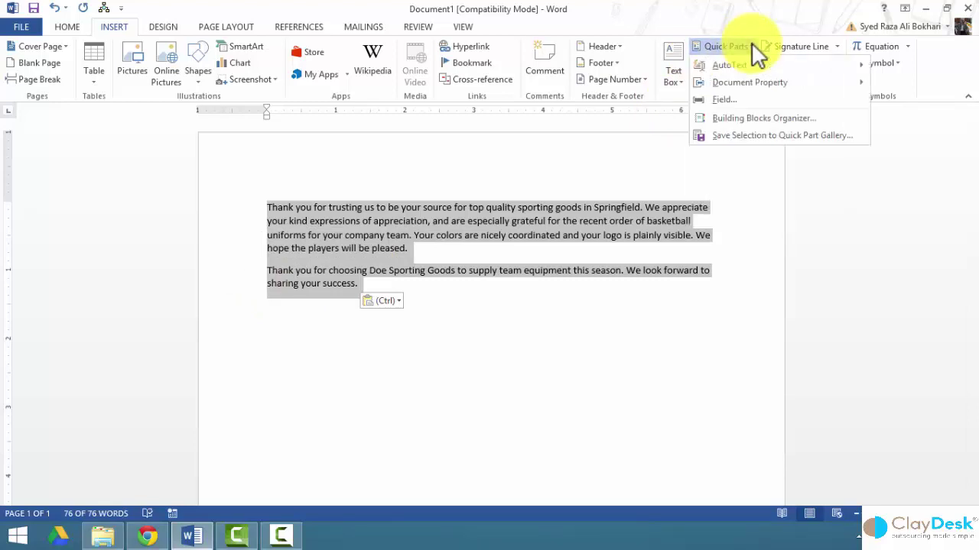
click(773, 135)
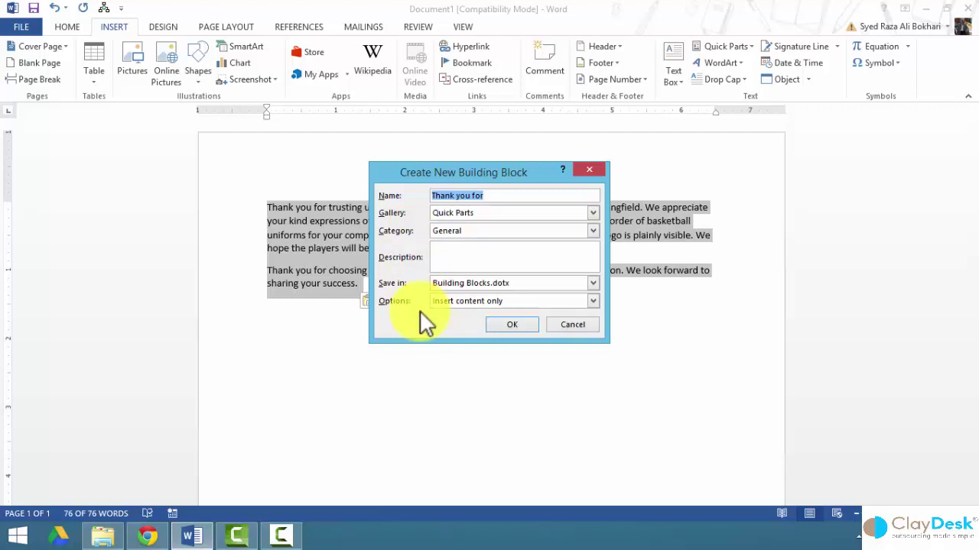
text(Original)
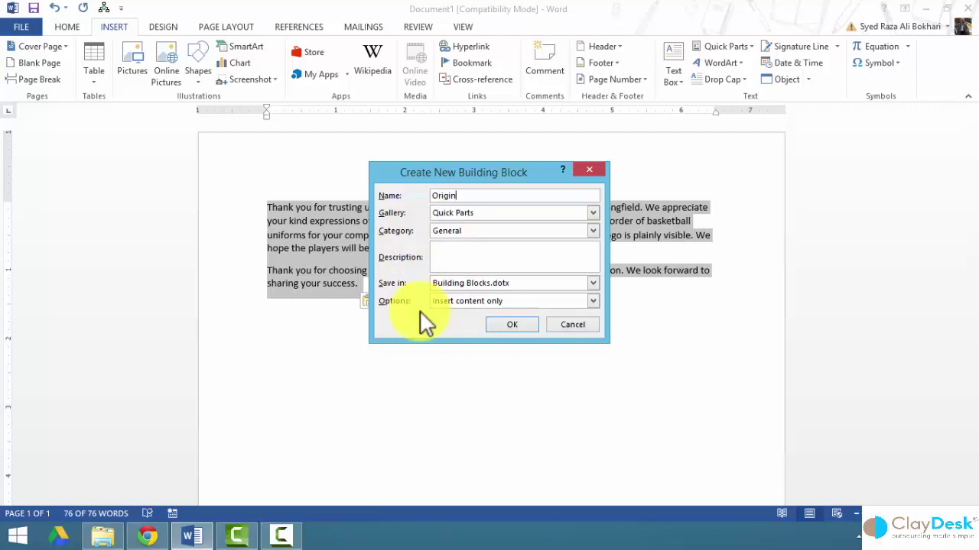
click(593, 212)
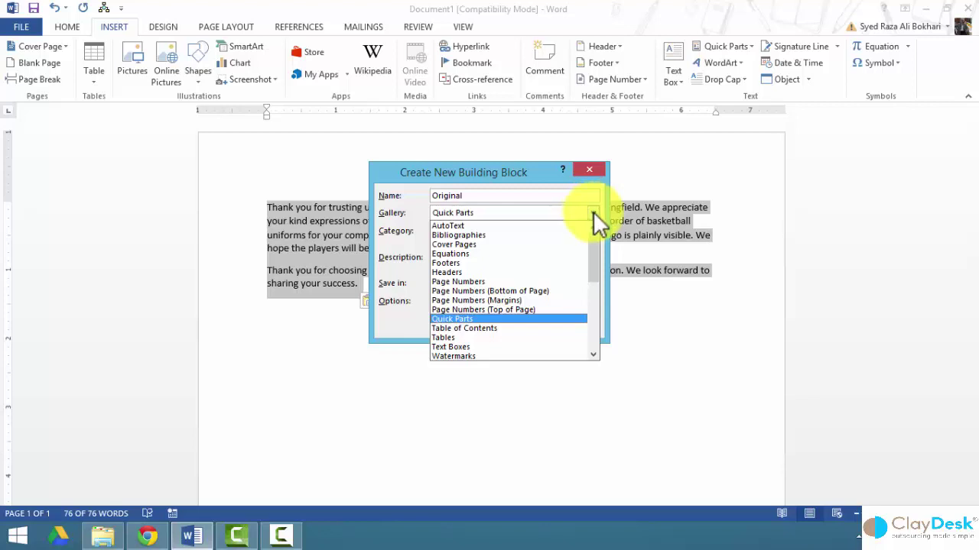
click(593, 212)
Finish creating the Original building block in the General category, saved in Normal.dotm with the Insert content only option.
click(593, 230)
click(508, 244)
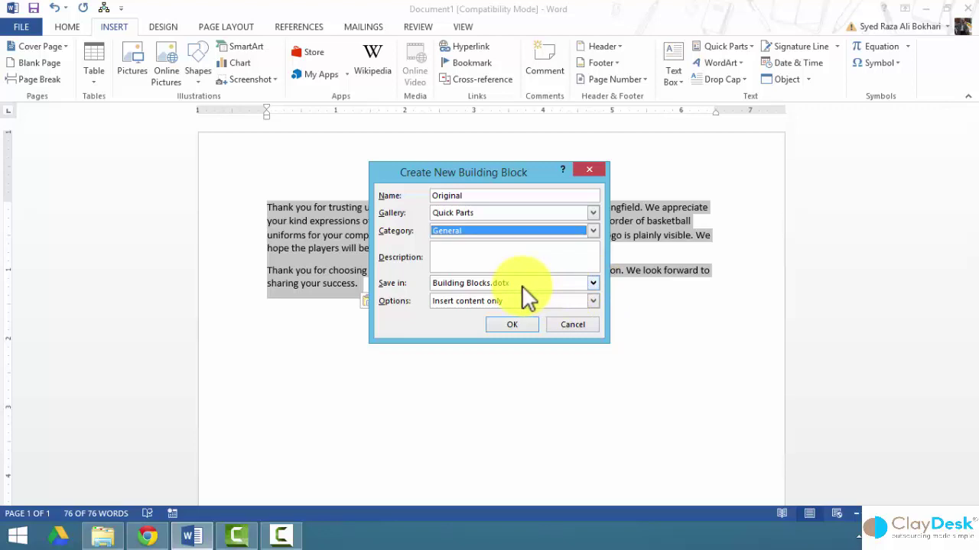
click(594, 282)
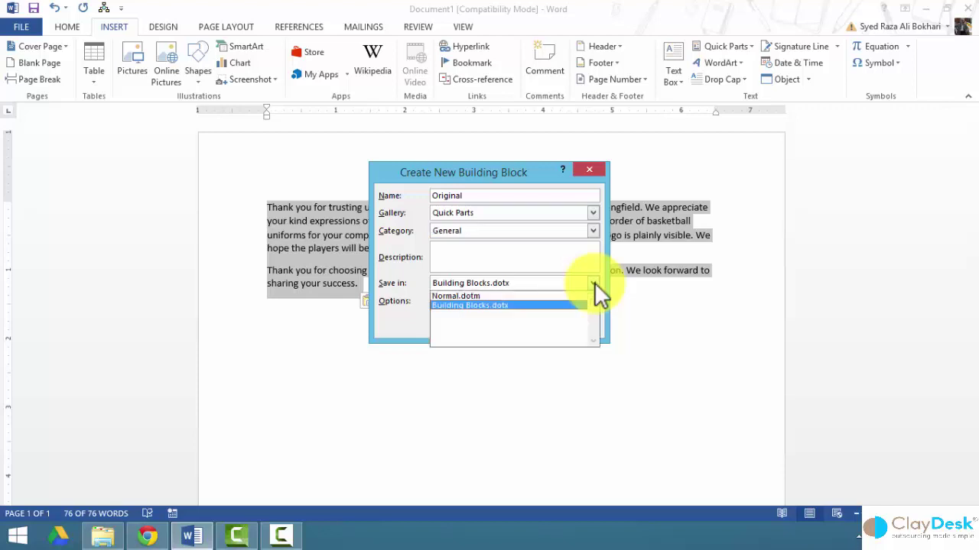
click(506, 297)
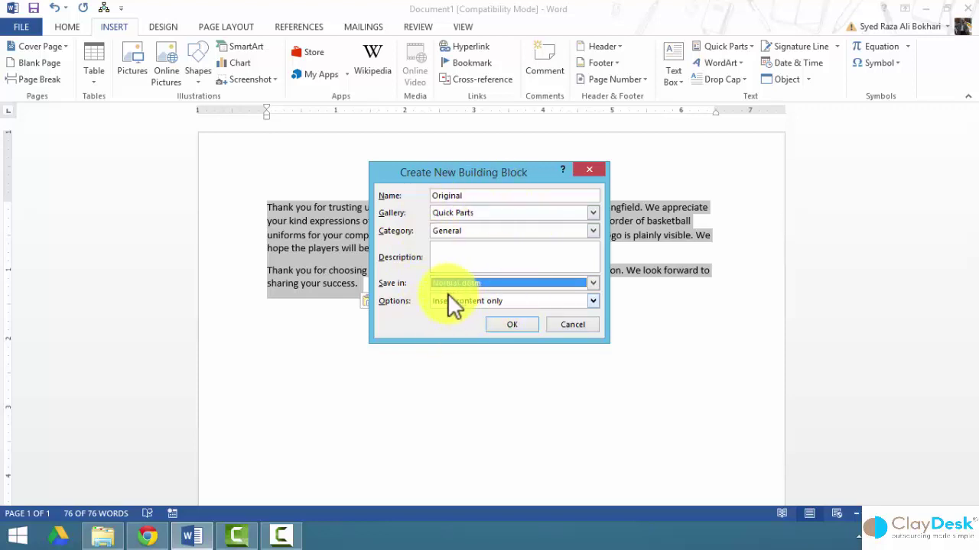
click(595, 301)
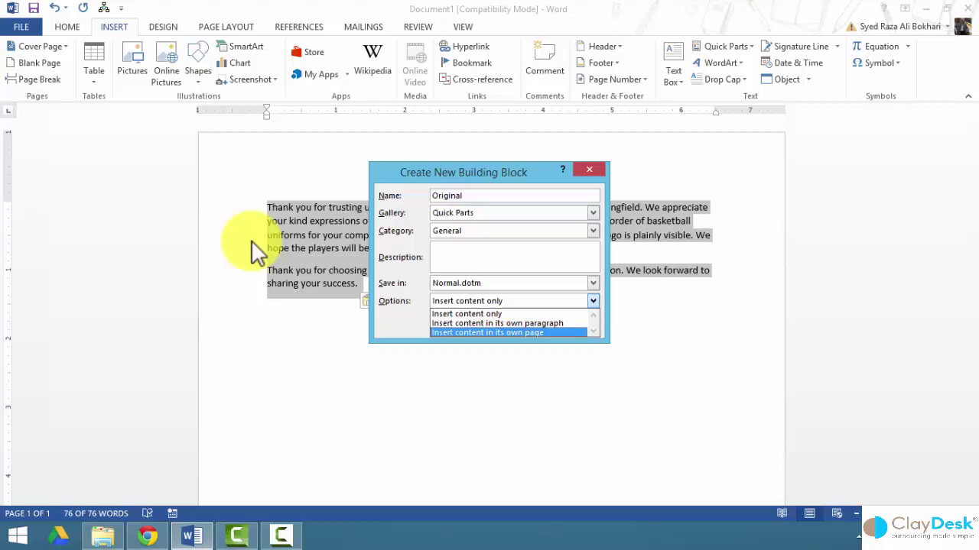
click(438, 313)
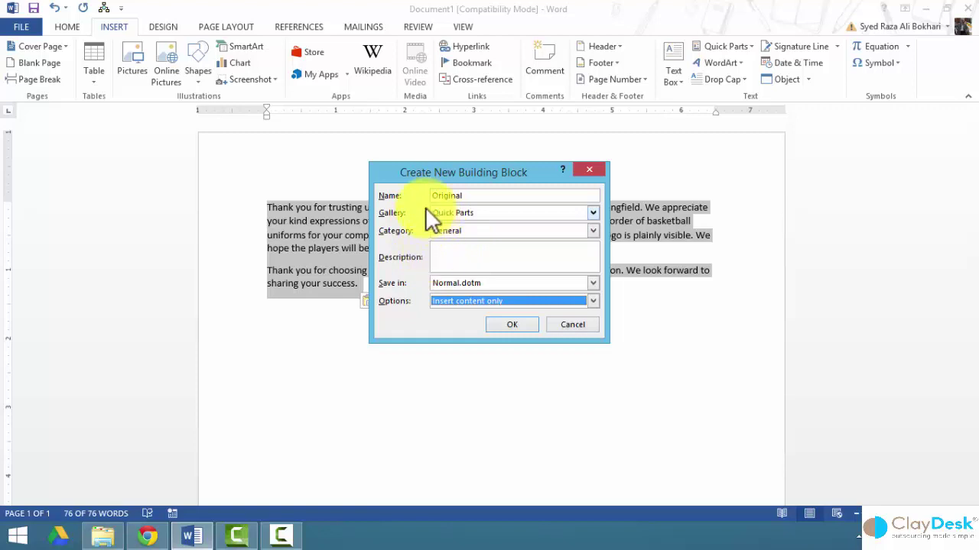
click(511, 325)
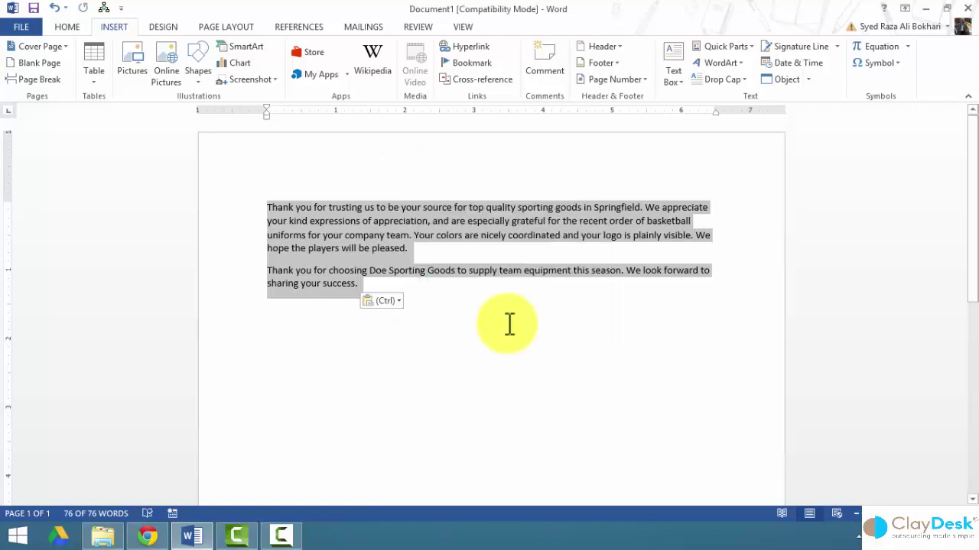
Find the Original entry in the Building Blocks Organizer, review its preview and properties without changes, and close the organizer.
click(404, 354)
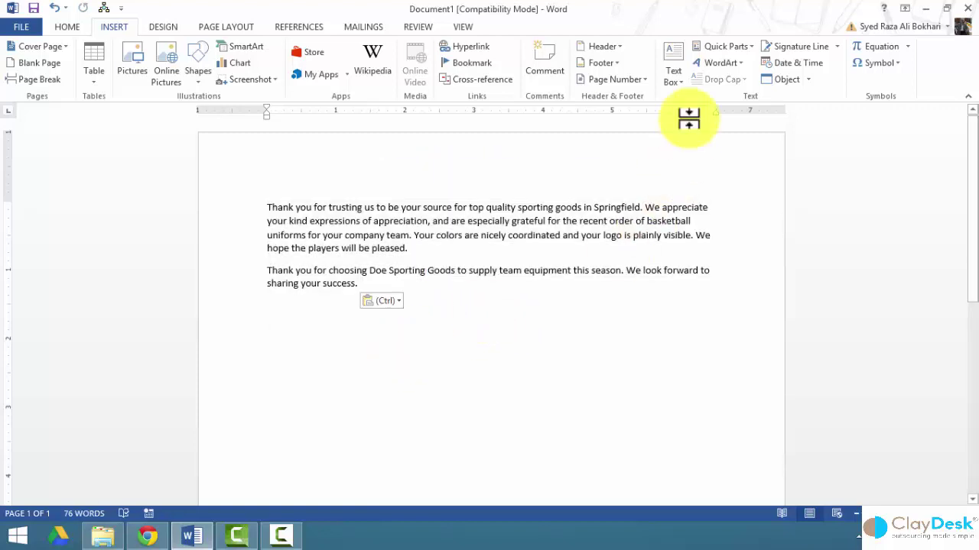
click(754, 45)
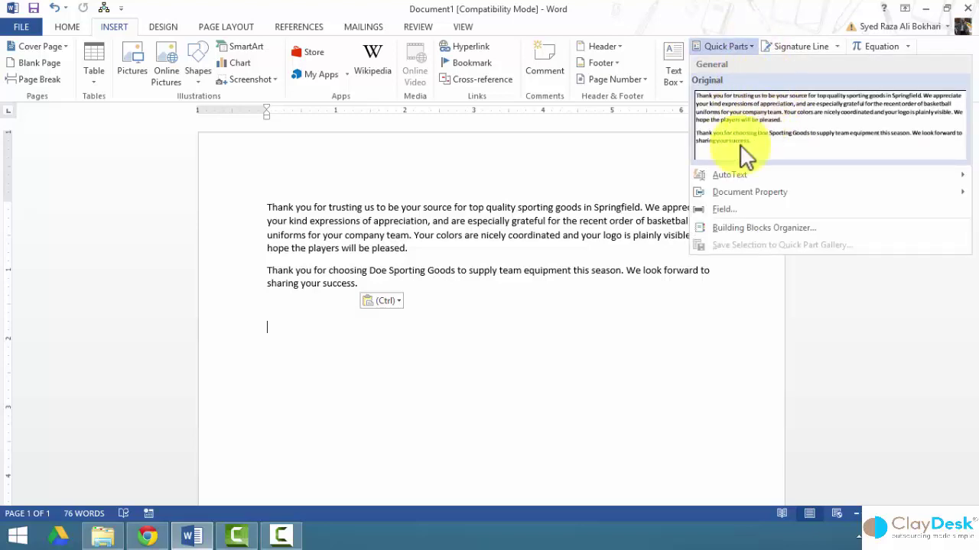
click(734, 227)
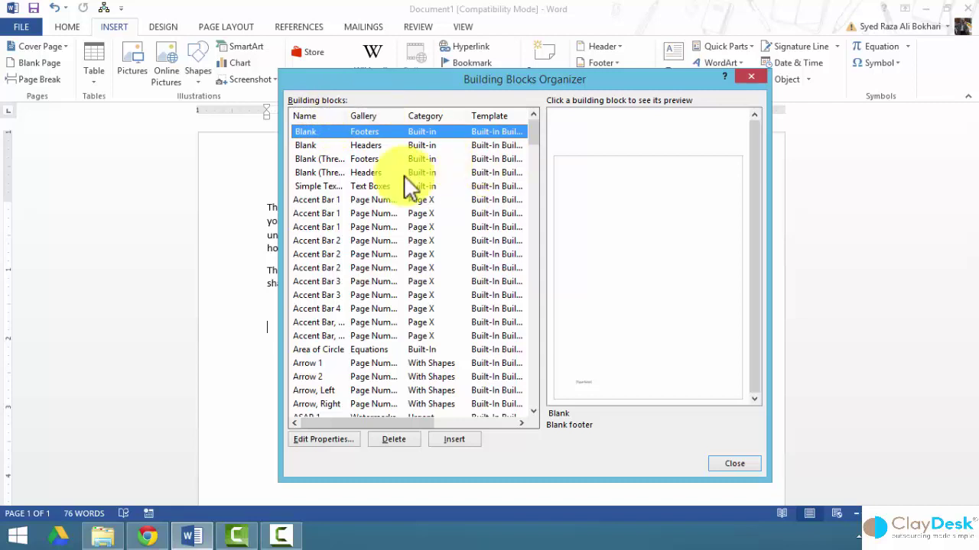
drag(533, 135, 523, 230)
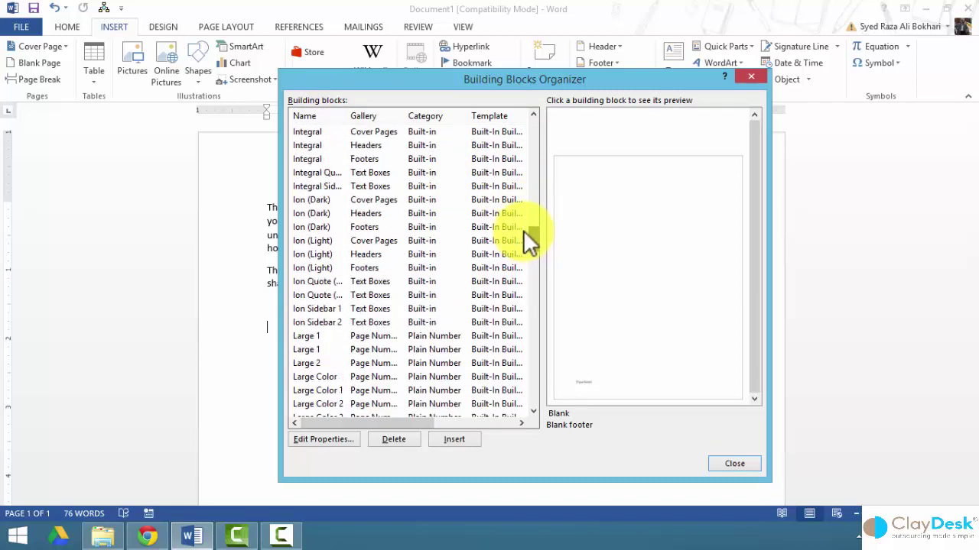
scroll(311, 349, down, 10)
click(428, 254)
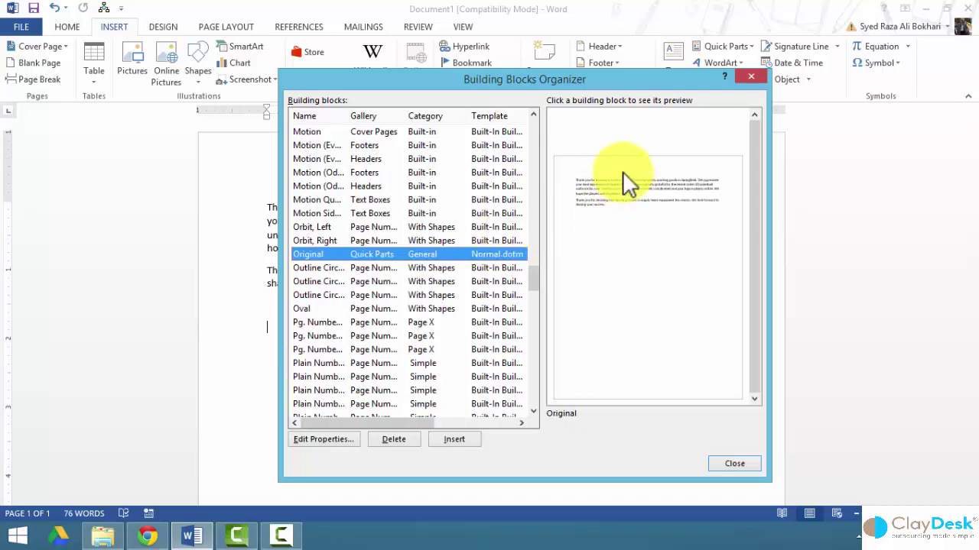
click(338, 442)
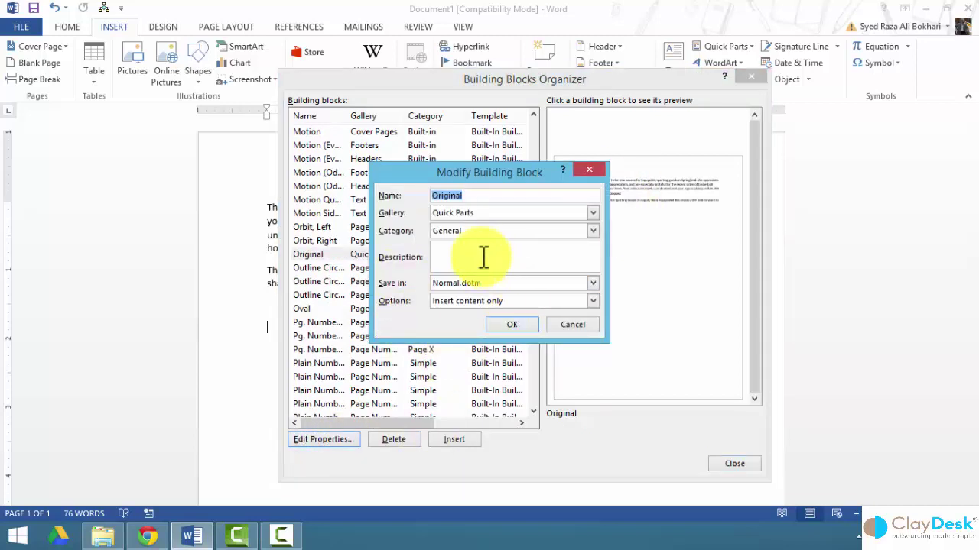
click(570, 325)
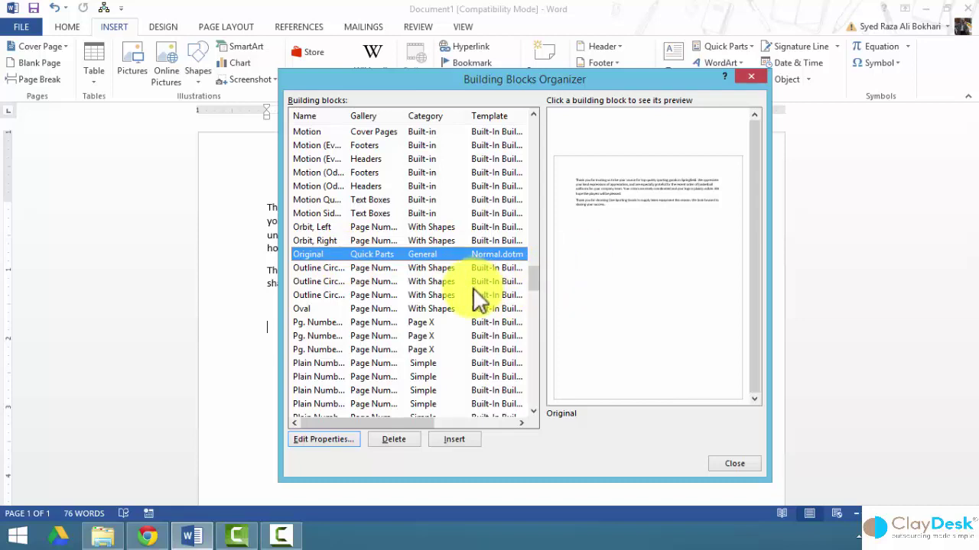
click(726, 464)
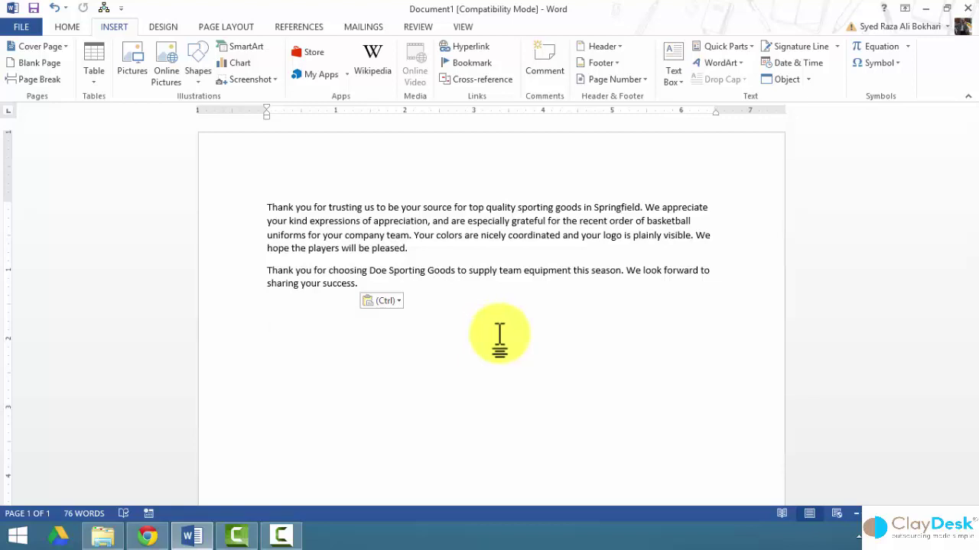
Delete both letter paragraphs to leave the document blank.
click(754, 45)
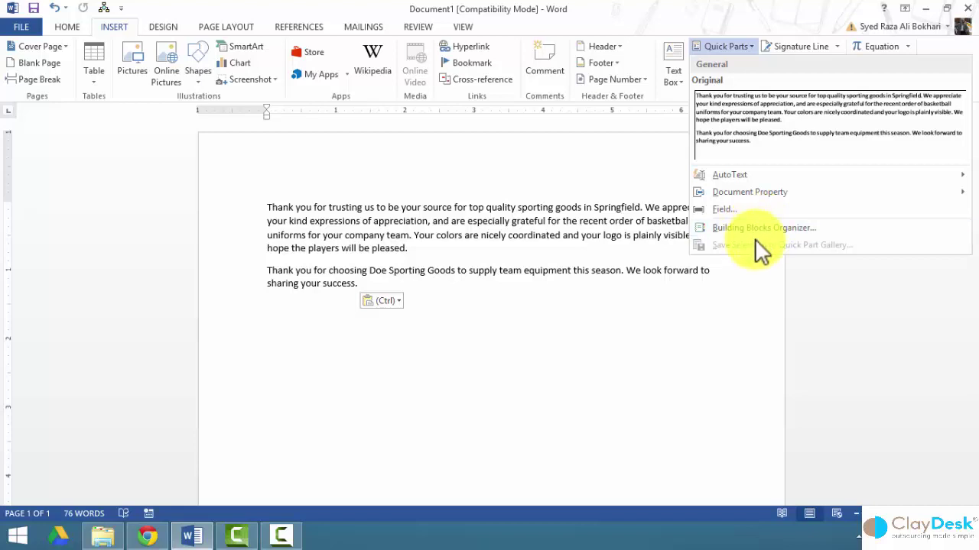
triple_click(198, 156)
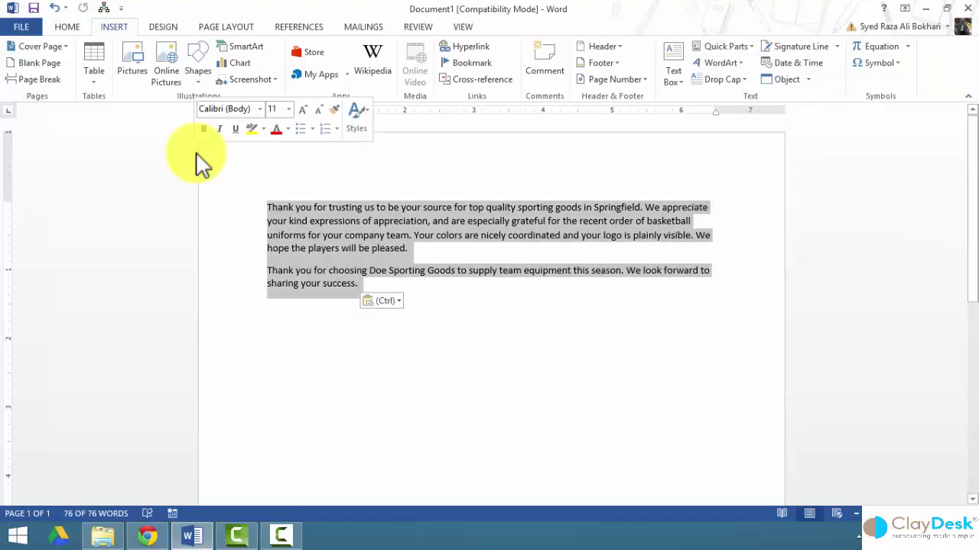
key(Delete)
View the existing entries in the AutoText gallery without inserting any.
click(724, 46)
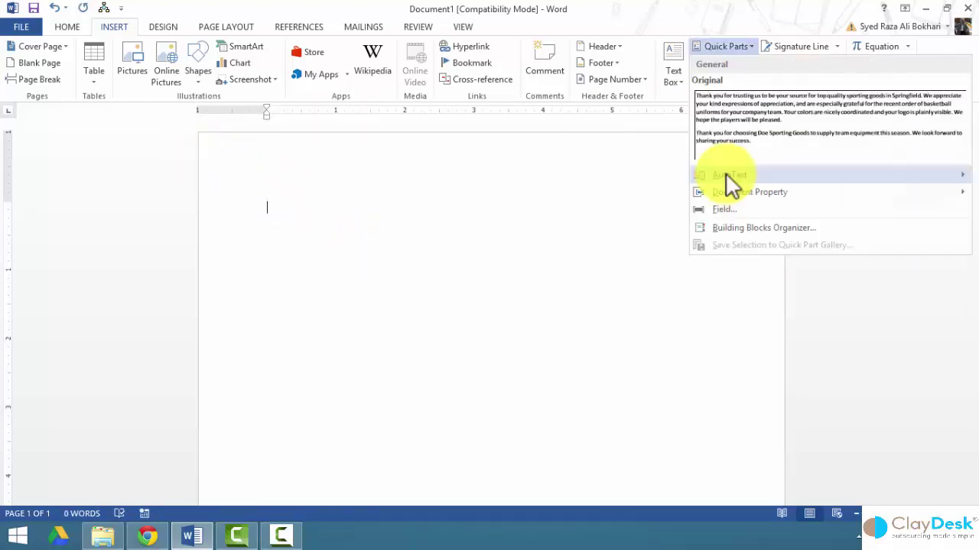
mouse_move(715, 175)
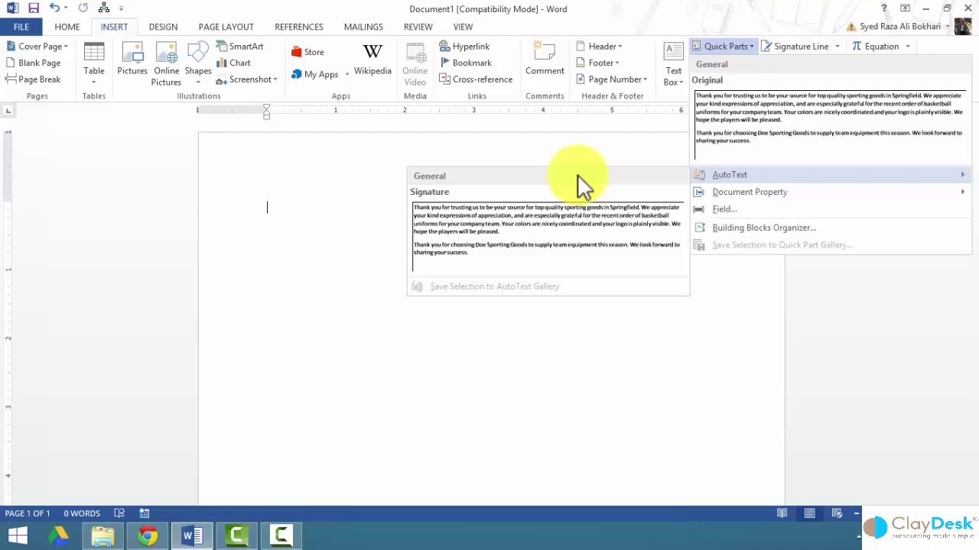
click(295, 245)
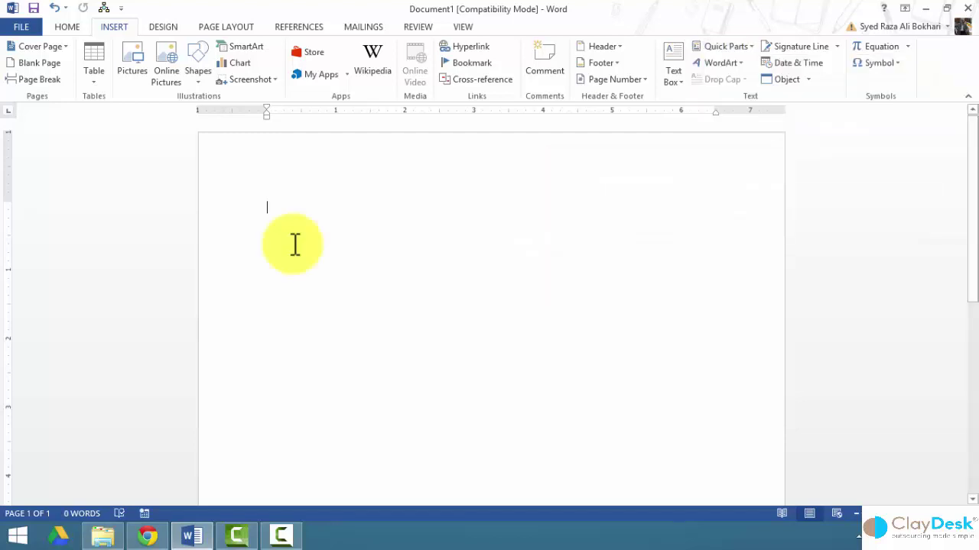
Paste the sporting goods thank-you letter again and remove its second paragraph, keeping only the first.
text(Thank you for trusting us to be your source for top quality sporting goods in Springfield. We appreciate your kind expressions of appreciation, and are especially grateful for the recent order of basketball uniforms for your company team. Your colors are nicely coordinated and your logo is plainly visible. We hope the players will be pleased. Thank you for choosing Doe Sporting Goods to supply team equipment this season. We look forward to fueling your success.)
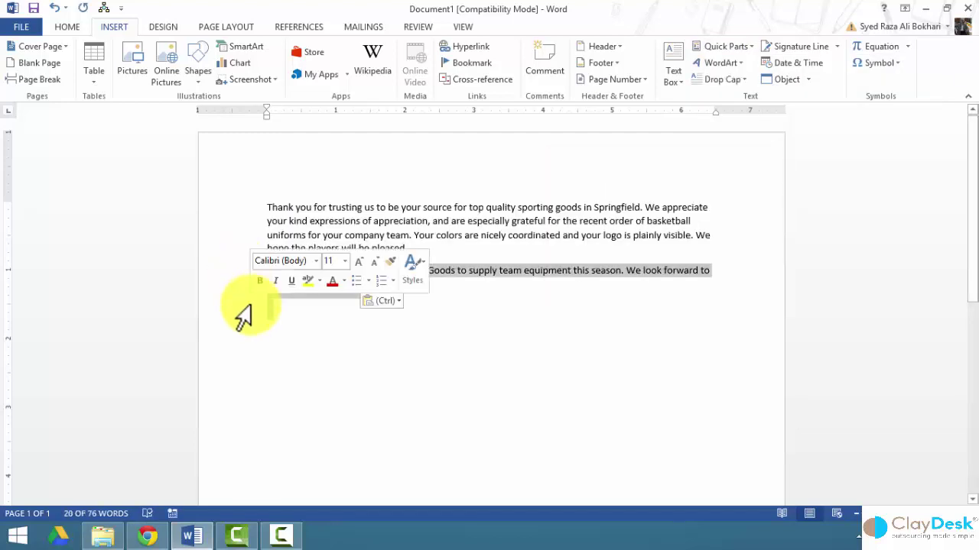
key(Delete)
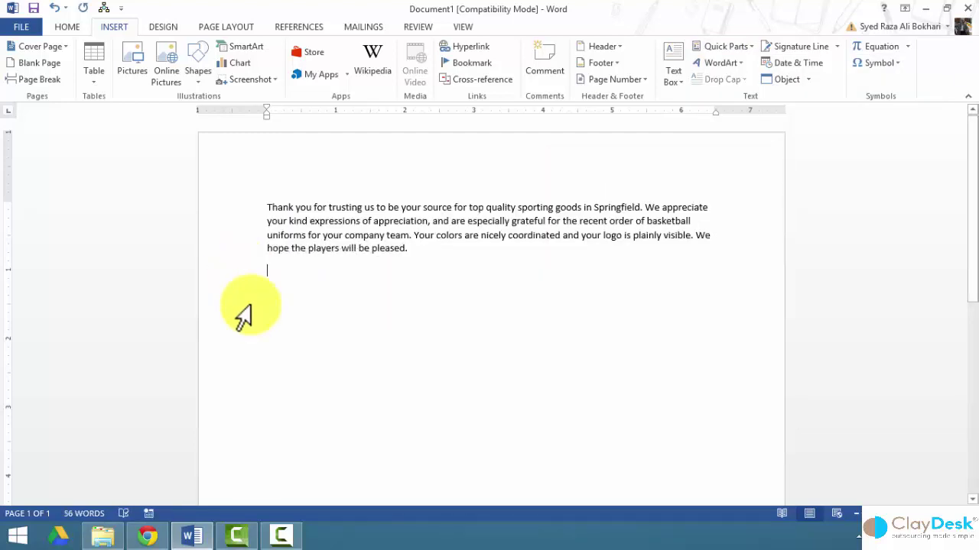
key(BackSpace)
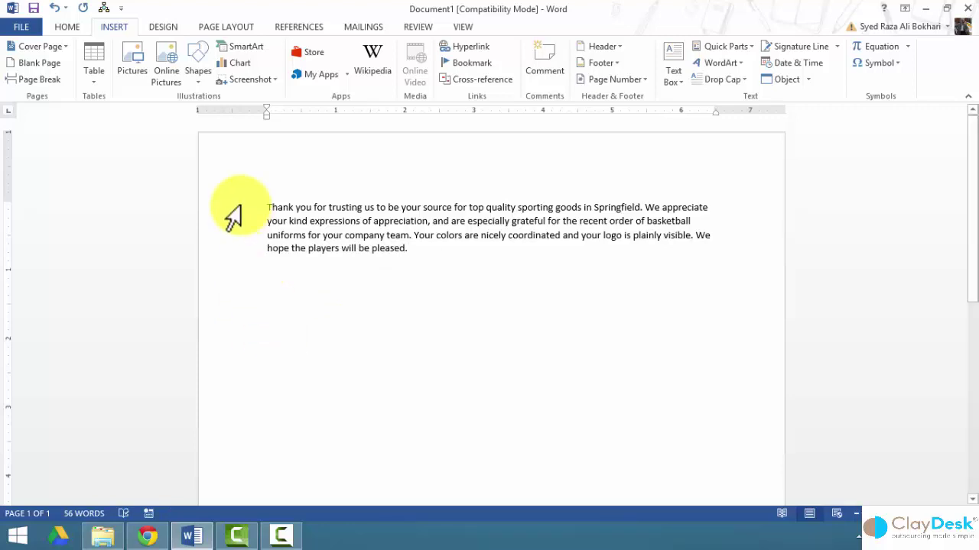
Try to save the remaining paragraph to the AutoText gallery under the name Signature, declining to redefine the existing entry.
drag(231, 209, 238, 250)
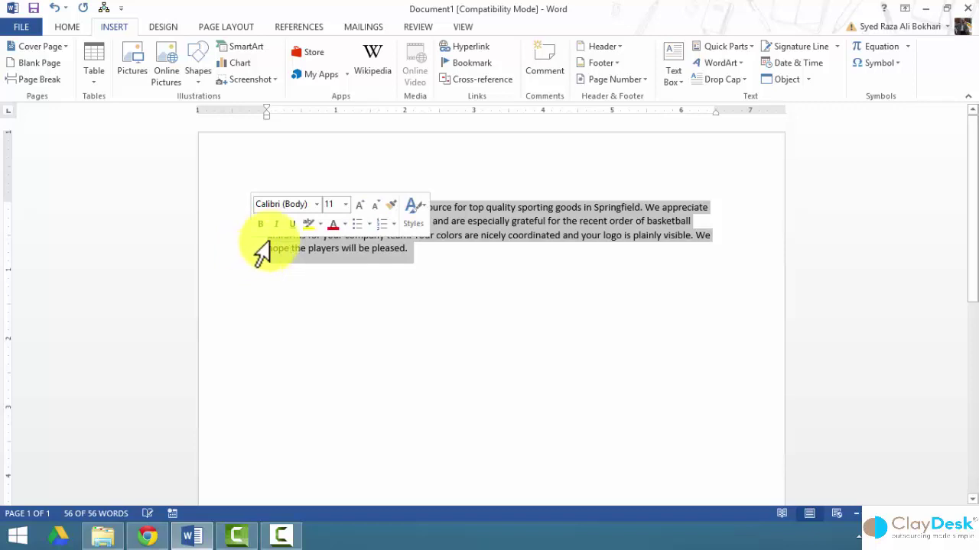
click(725, 46)
click(726, 174)
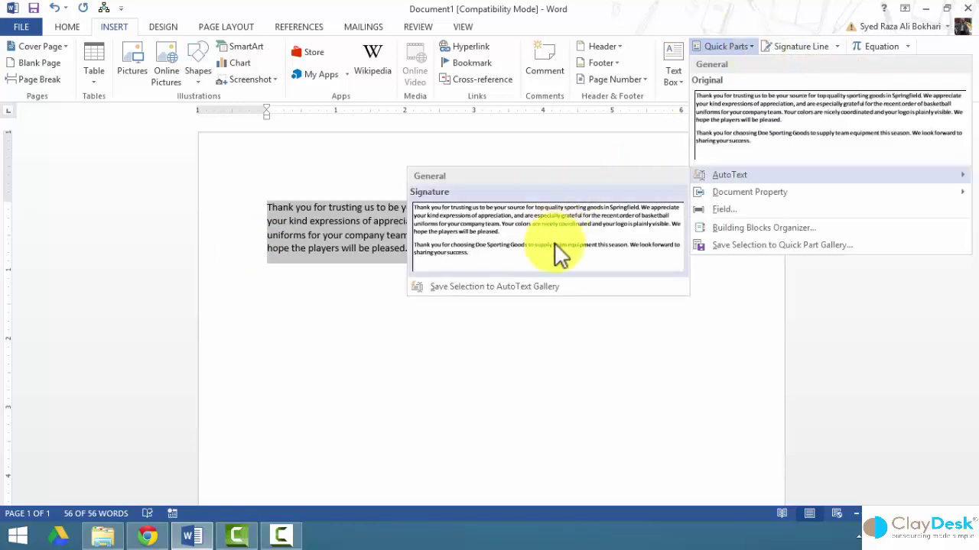
click(461, 288)
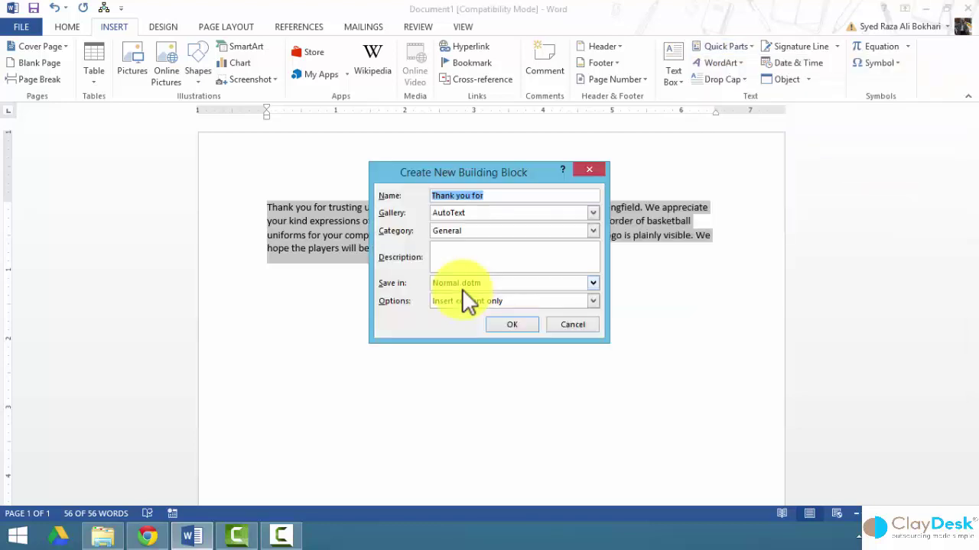
drag(418, 169, 496, 287)
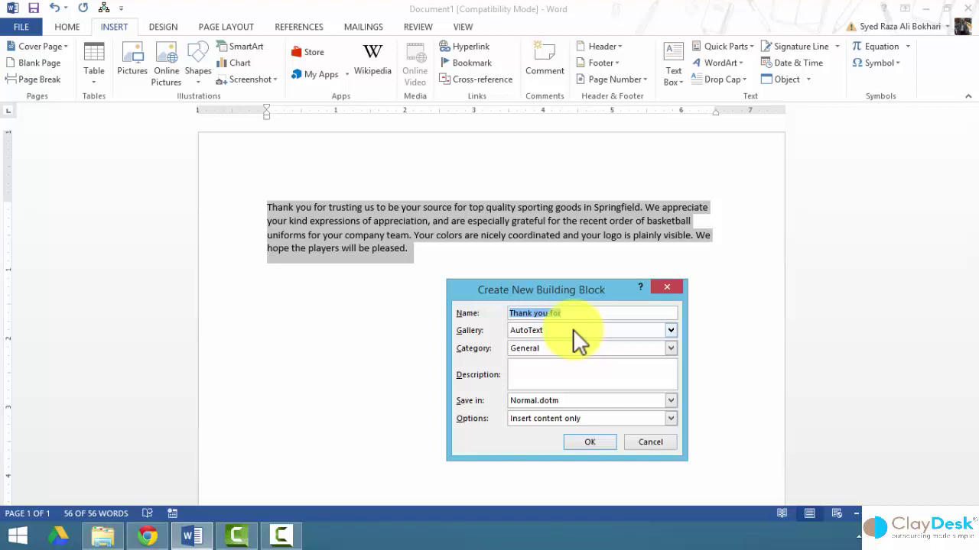
text(Signature)
click(590, 442)
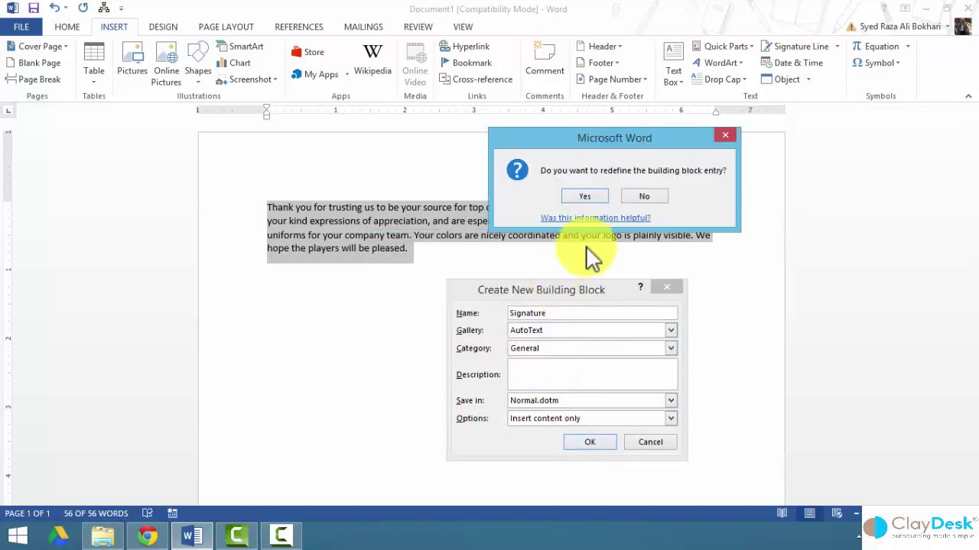
click(654, 196)
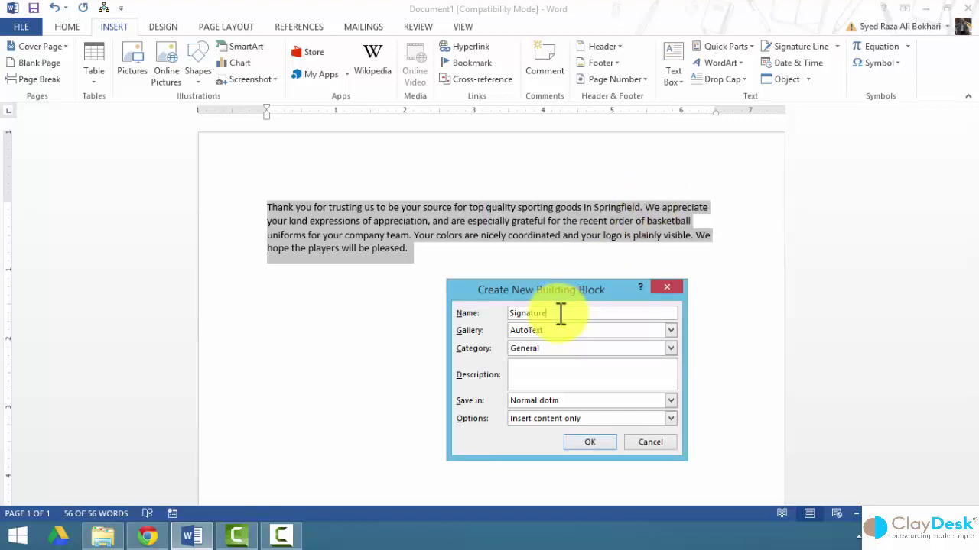
Shorten the new AutoText entry's name to Sig and save it.
key(BackSpace)
key(BackSpace)
key(BackSpace)
key(BackSpace)
key(BackSpace)
key(BackSpace)
click(580, 442)
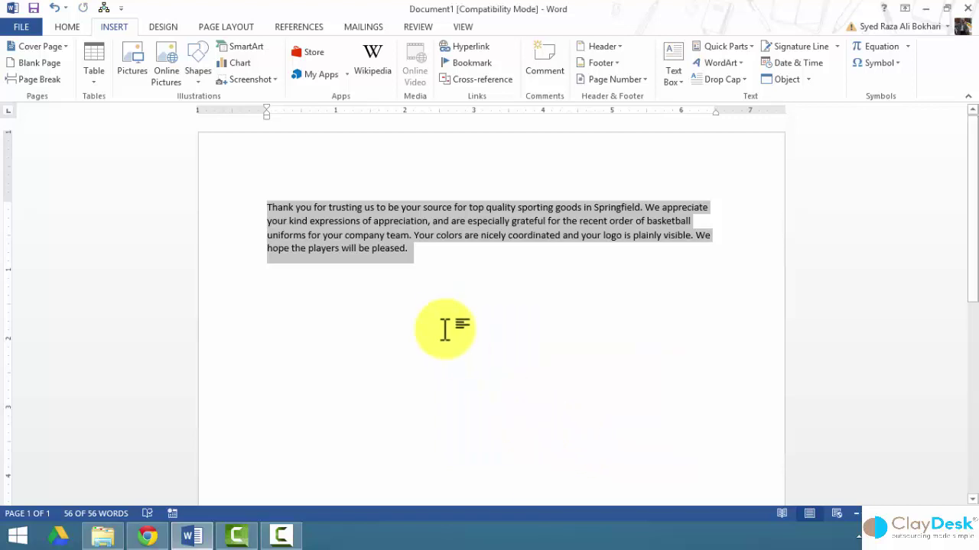
Add blank lines below the paragraph and expand the entry name Sig there into its AutoText content.
click(440, 321)
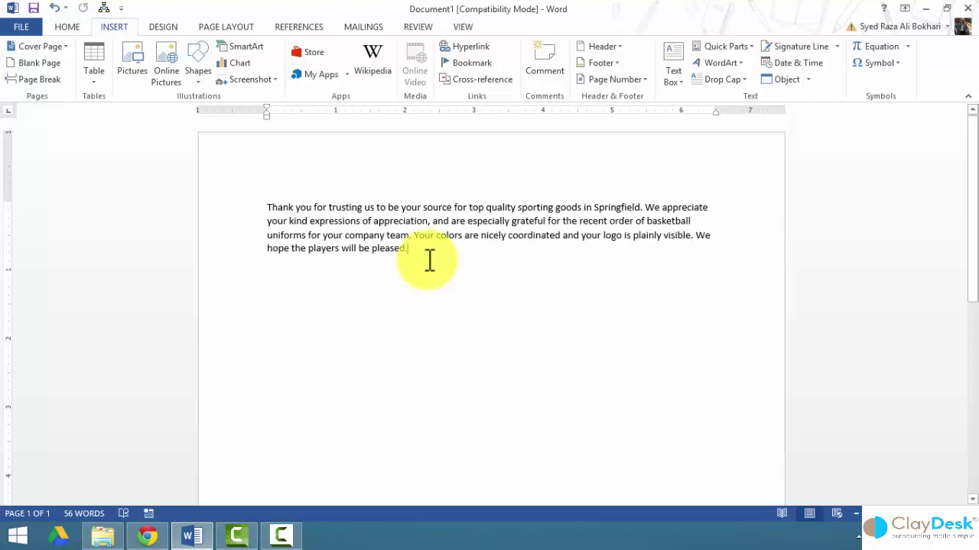
key(Return)
key(Return)
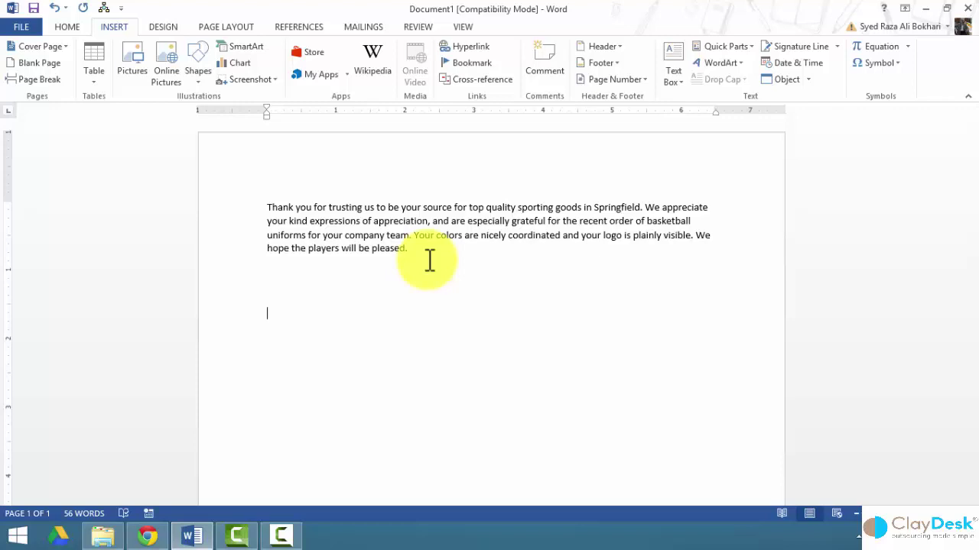
text(Sig)
key(F3)
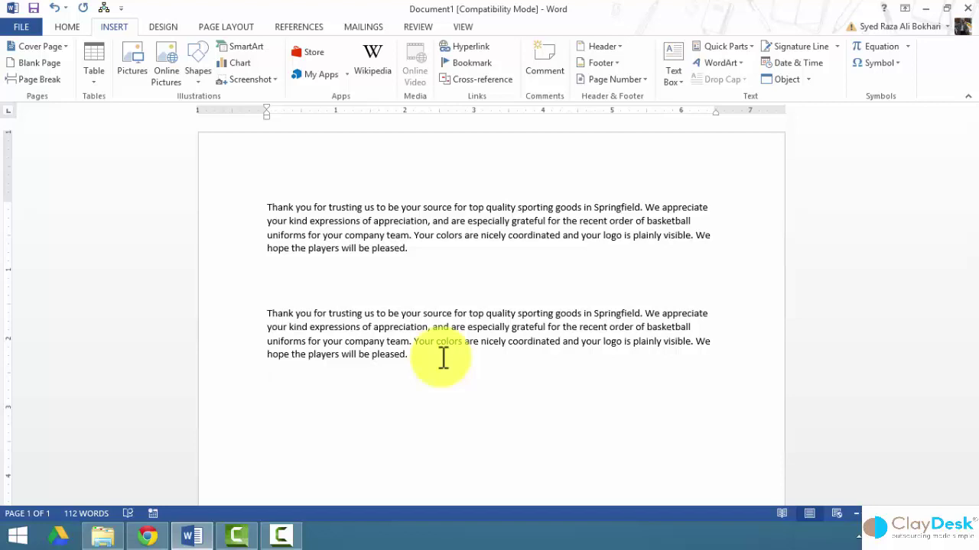
key(F3)
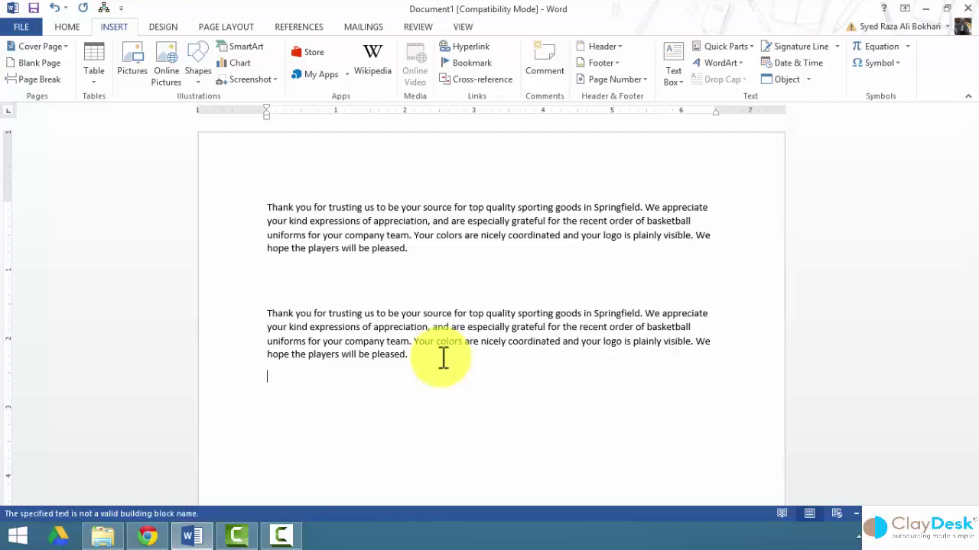